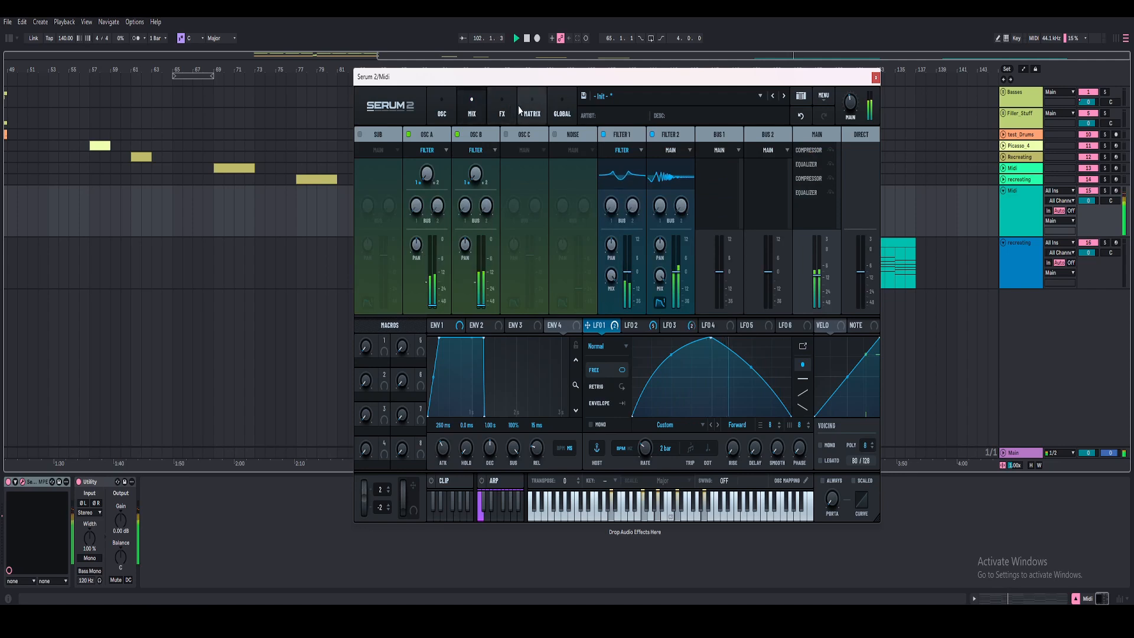
Step: Examine the finished patch's modulation matrix, effects, mixer and oscillator pages and the shapes of LFO 1 and LFO 3
left_click(532, 111)
left_click(502, 111)
left_click(471, 111)
left_click(452, 114)
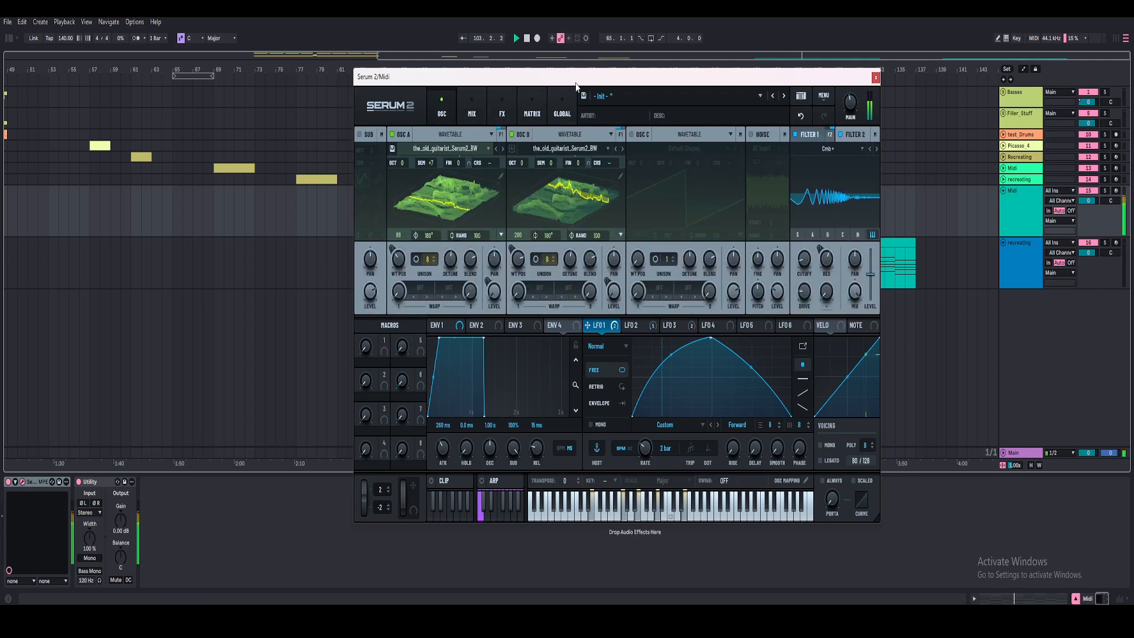
left_click_drag(454, 76, 483, 76)
left_click(668, 326)
left_click(698, 325)
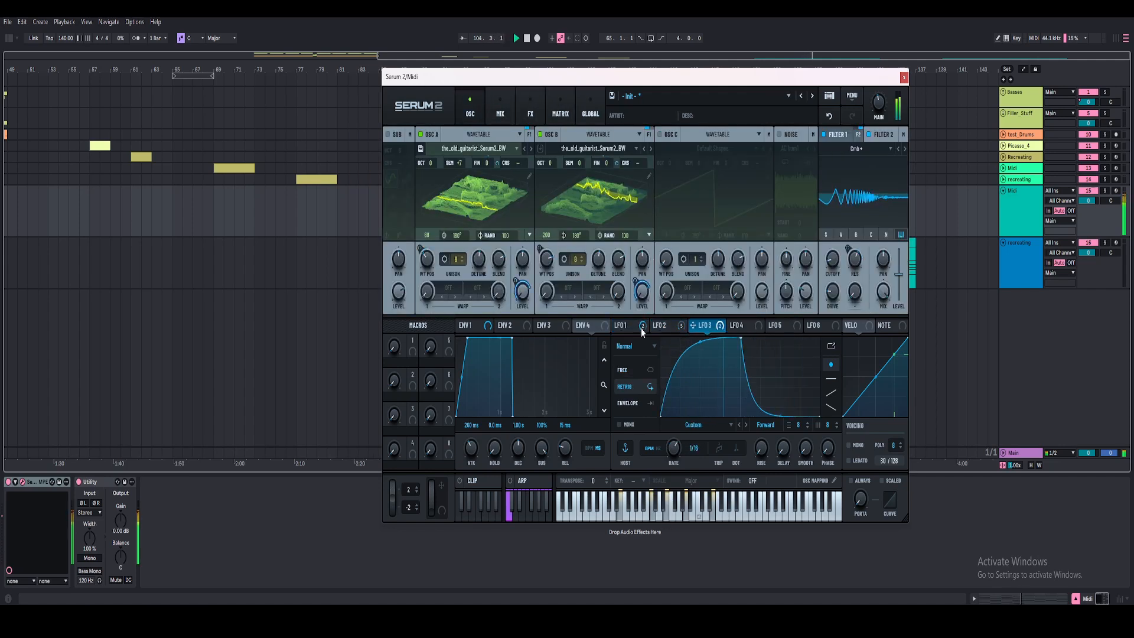
left_click(620, 325)
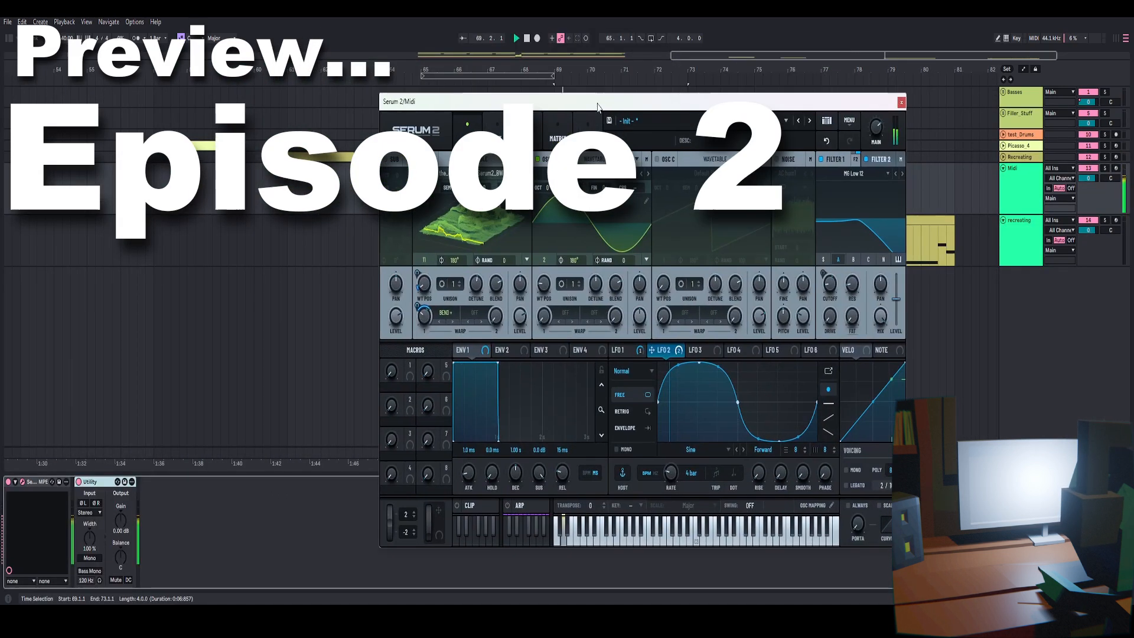
left_click_drag(598, 106, 591, 68)
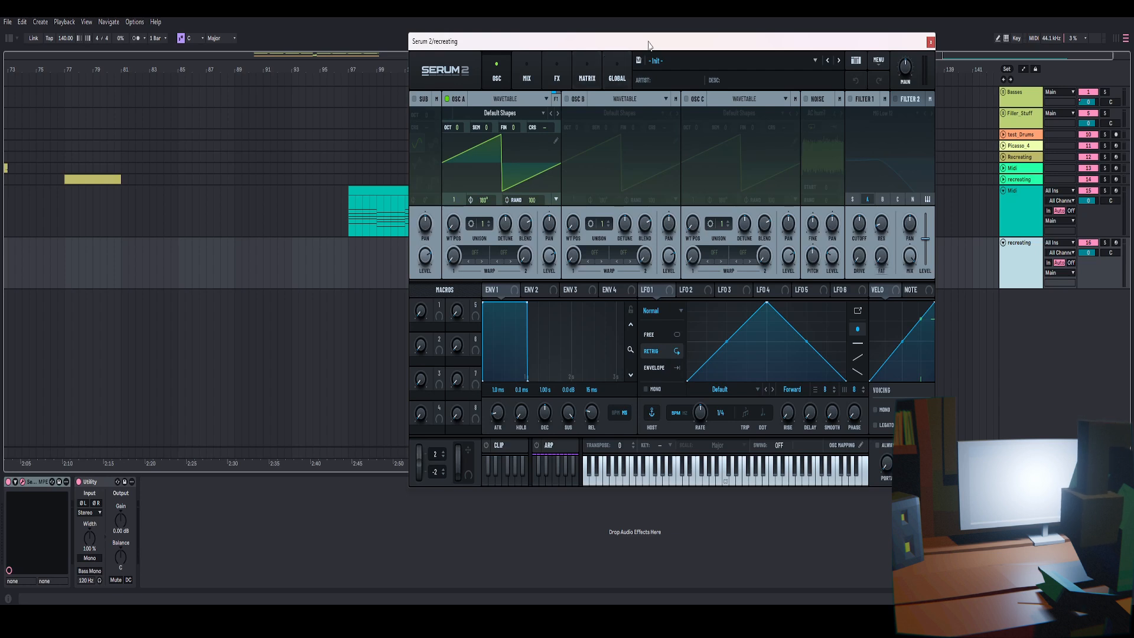
Step: Enable oscillator B and load the image the_old_guitarist_Serum2_BW as the wavetable of oscillators A and B
left_click_drag(656, 46, 653, 41)
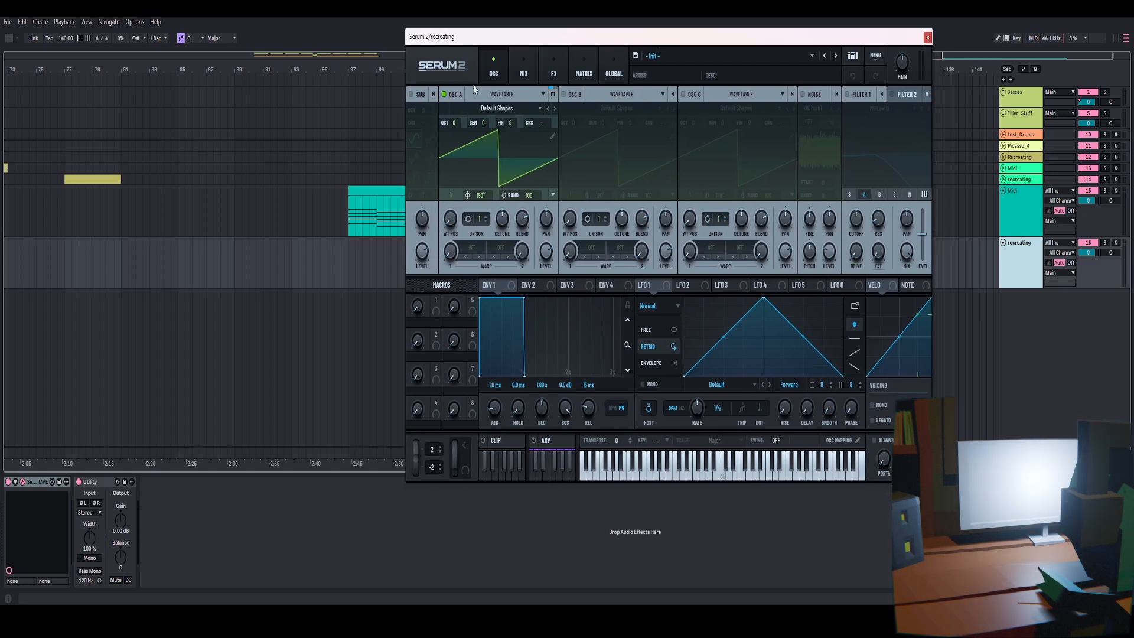
left_click(563, 95)
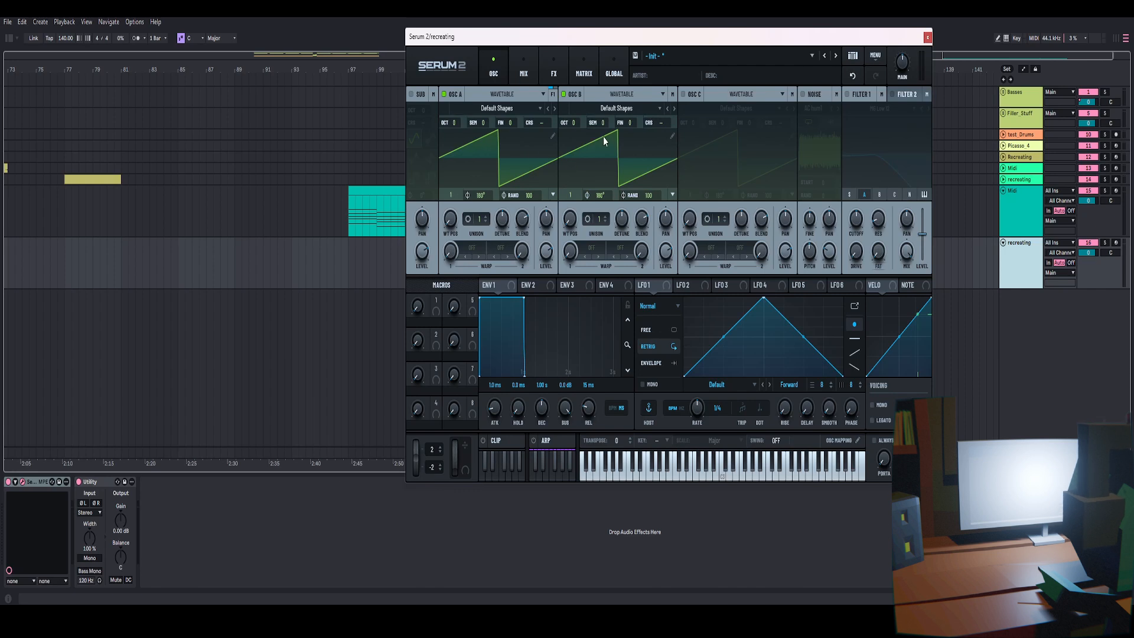
left_click(688, 285)
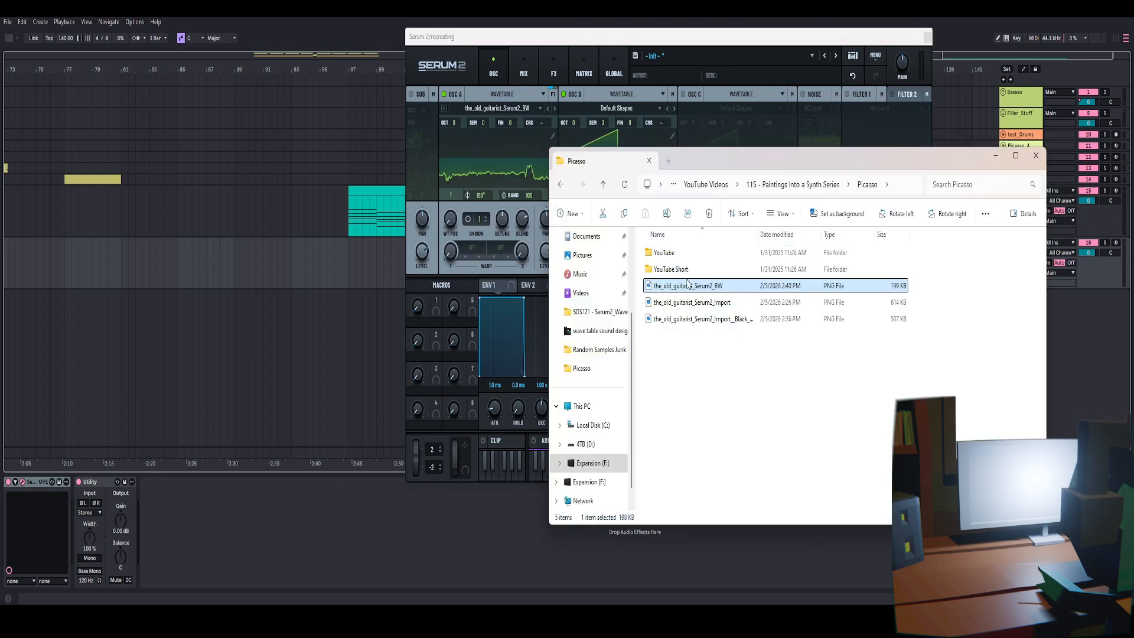
left_click_drag(688, 286, 606, 143)
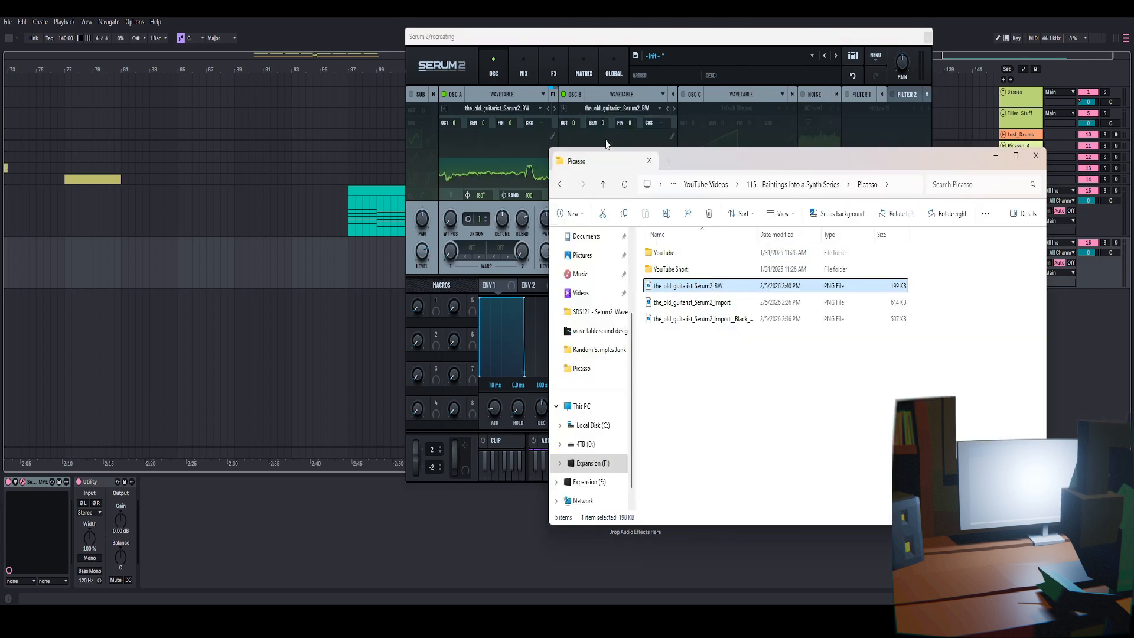
left_click_drag(743, 163, 552, 196)
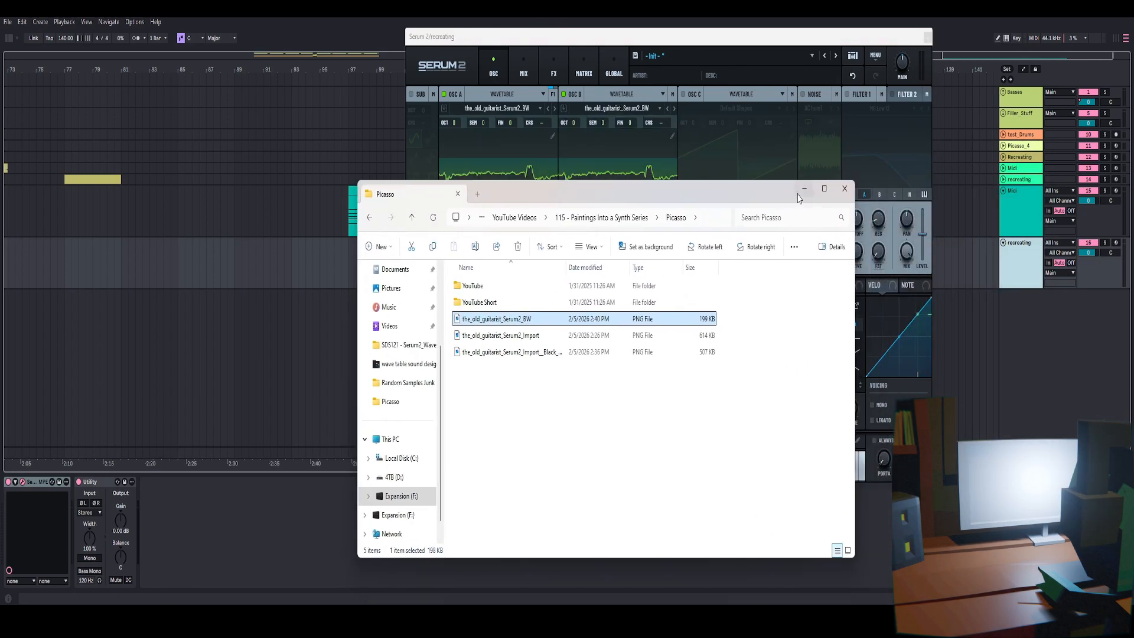
left_click(845, 192)
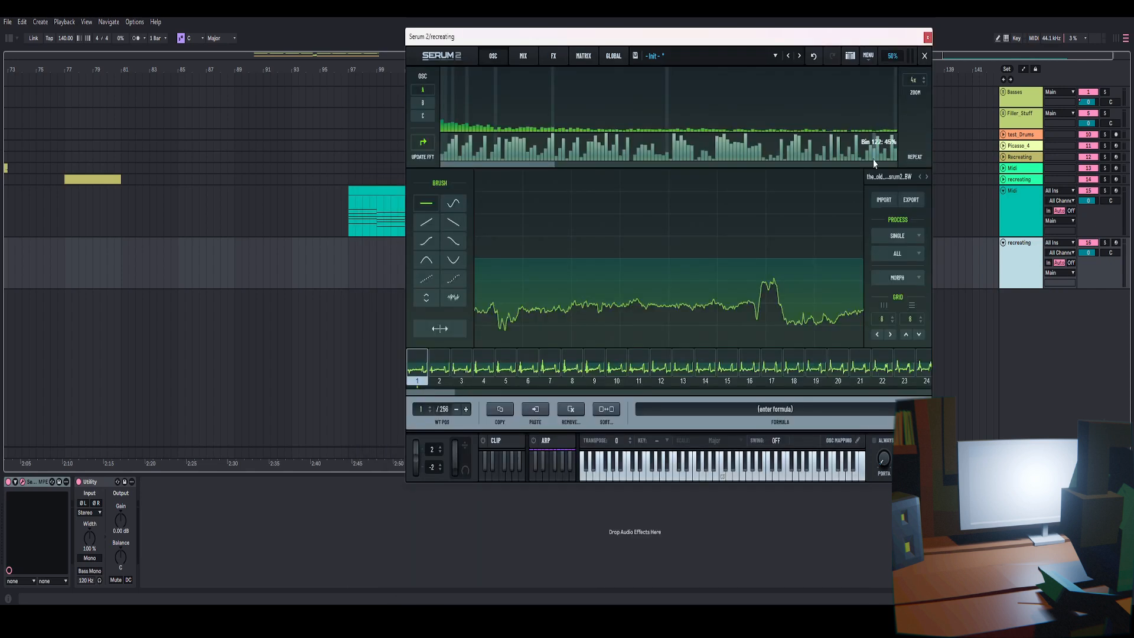
Step: Remove the DC offset from all frames of oscillator A's wavetable and apply Morph - Crossfade
left_click(902, 254)
left_click(904, 289)
left_click(897, 277)
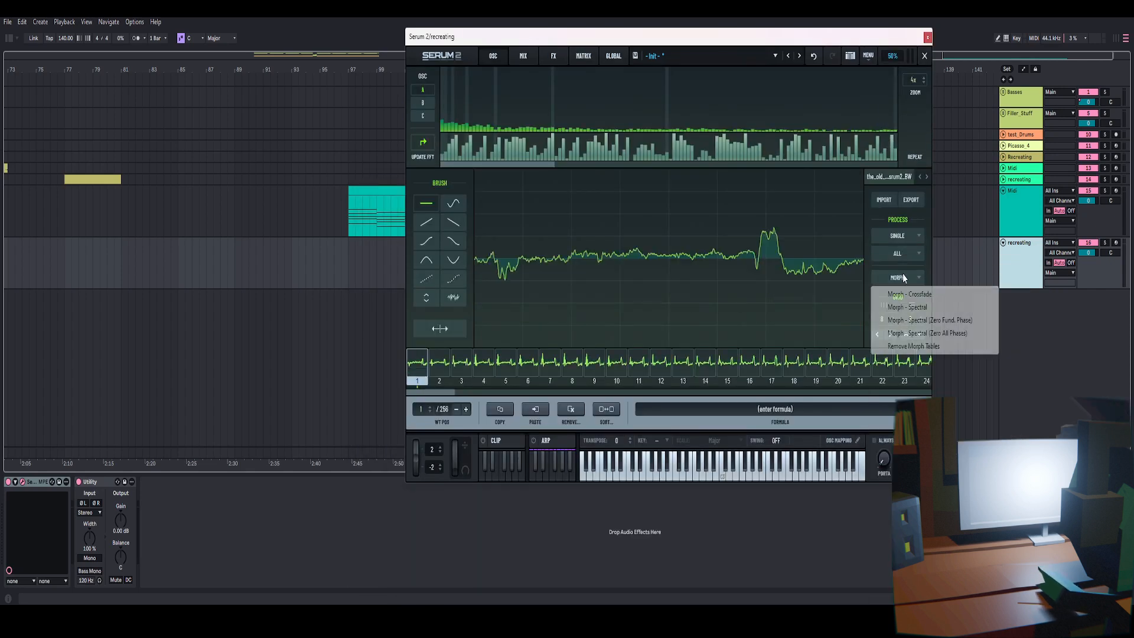
left_click(908, 295)
left_click(924, 55)
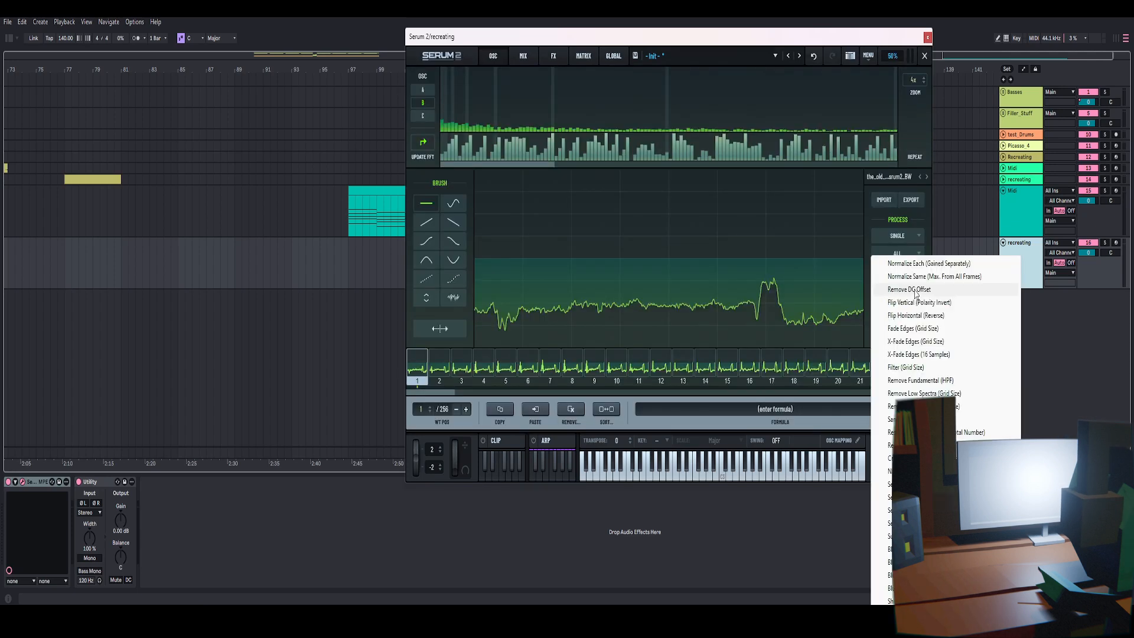
Step: Process oscillator B's wavetable with Remove DC Offset on all frames and Morph - Crossfade
left_click(915, 290)
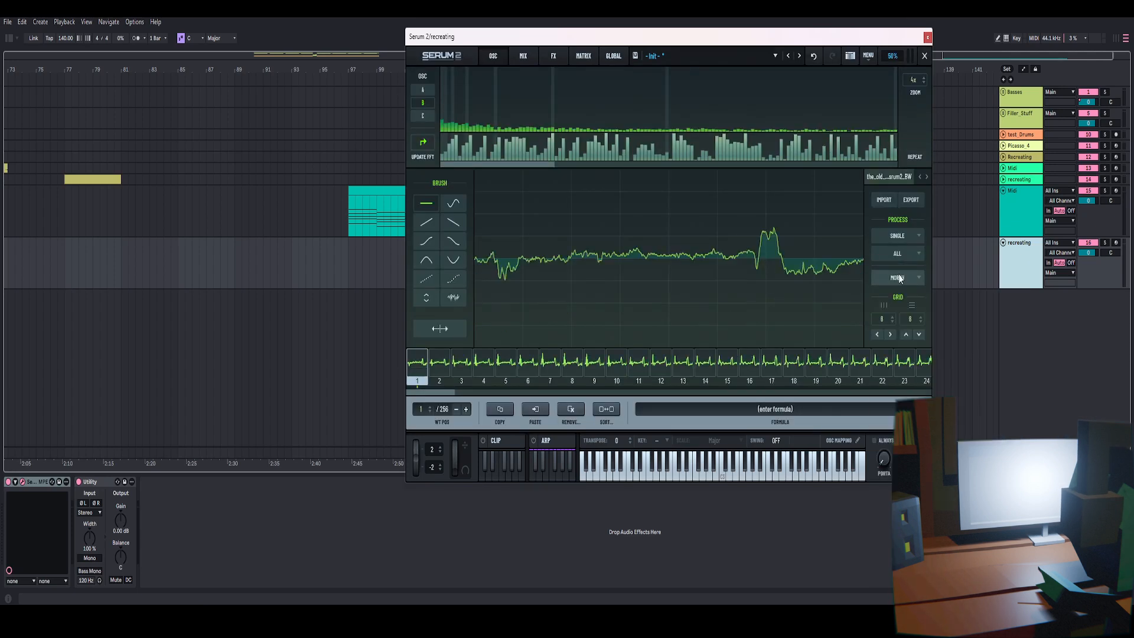
left_click(902, 277)
left_click(908, 296)
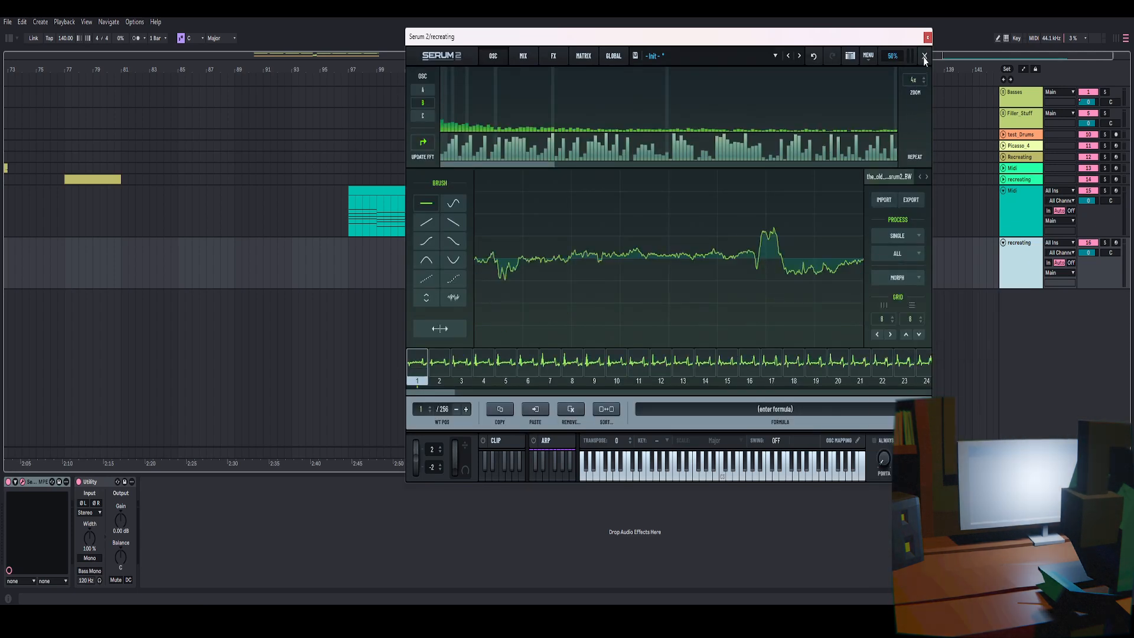
left_click(924, 56)
left_click_drag(644, 43, 635, 37)
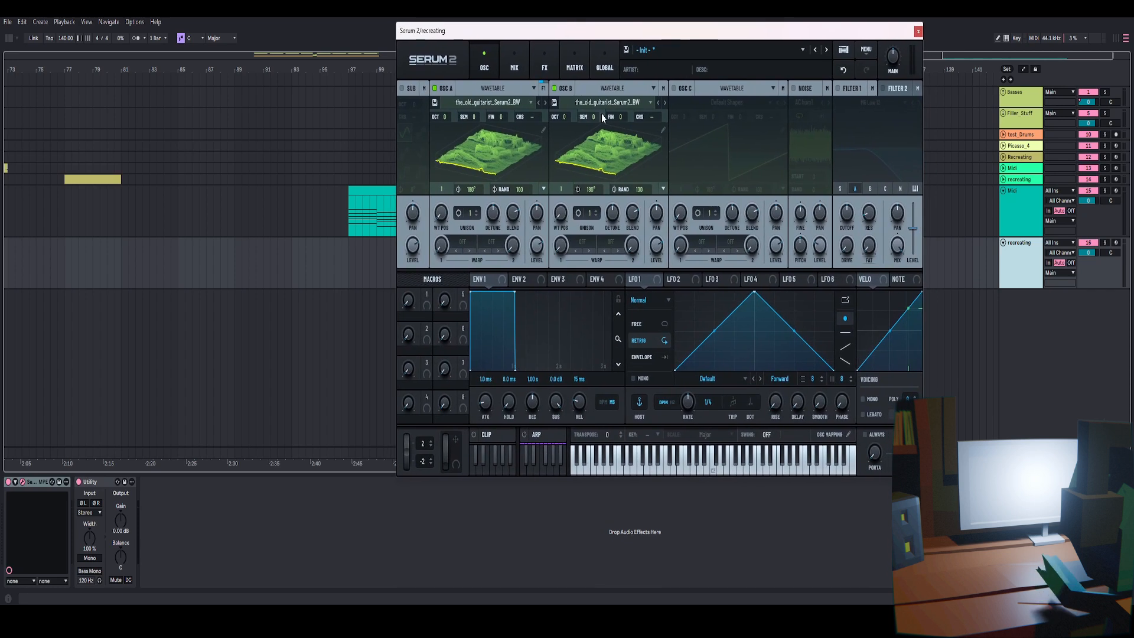
Step: Bend LFO 1 into a rounded rise and fall, and set LFO 2 to the basic Sine shape
left_click_drag(754, 291, 751, 291)
left_click_drag(713, 332, 711, 313)
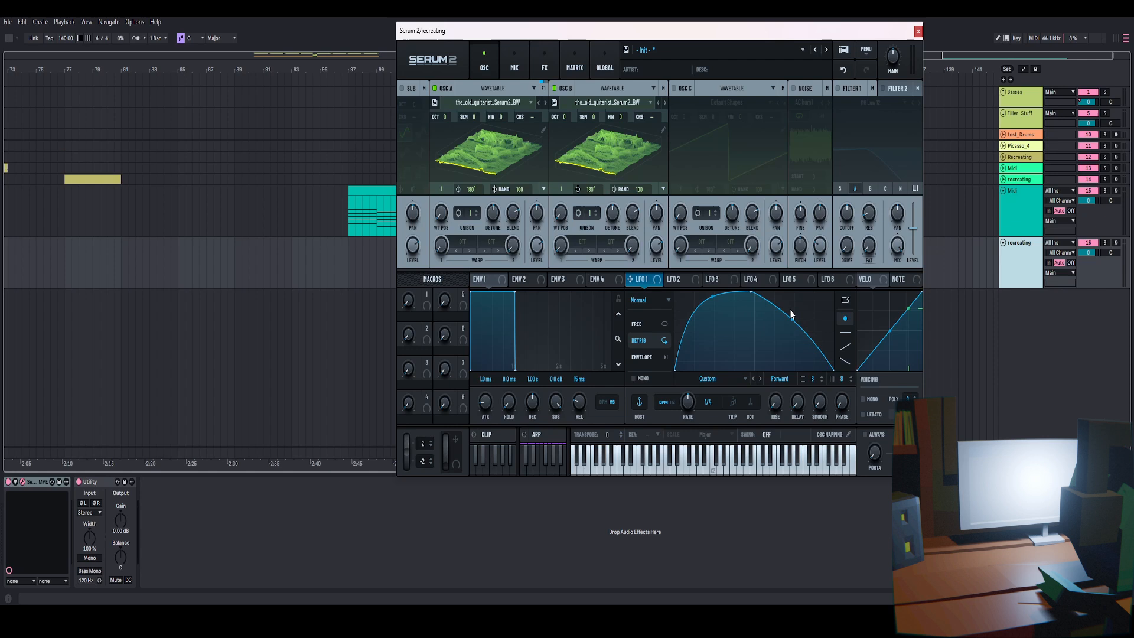
left_click(676, 279)
left_click(722, 380)
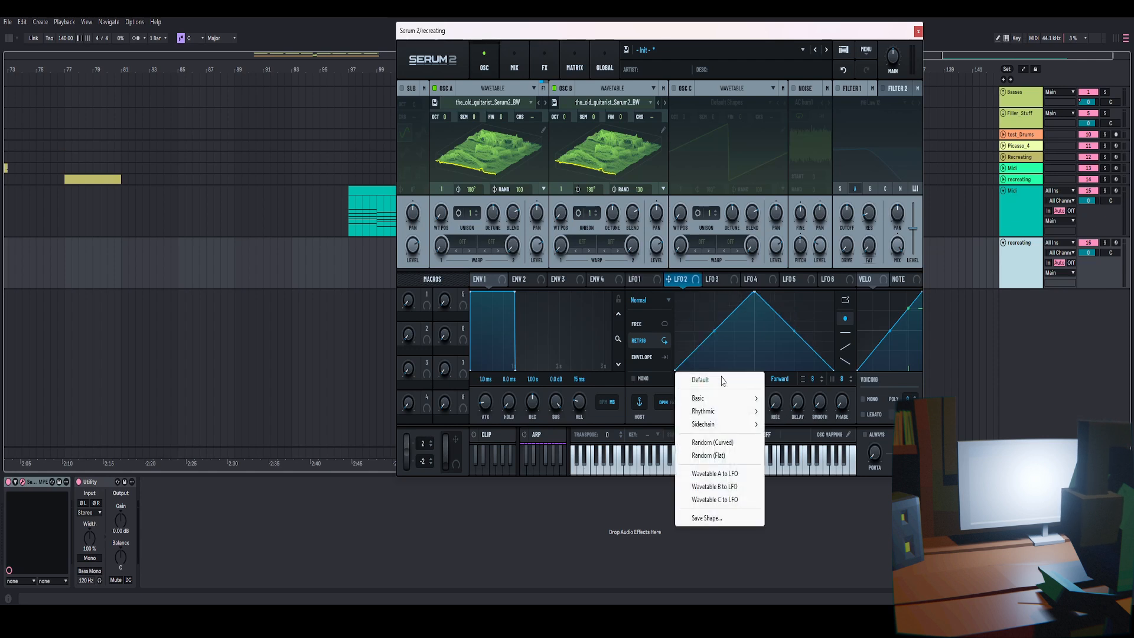
mouse_move(725, 398)
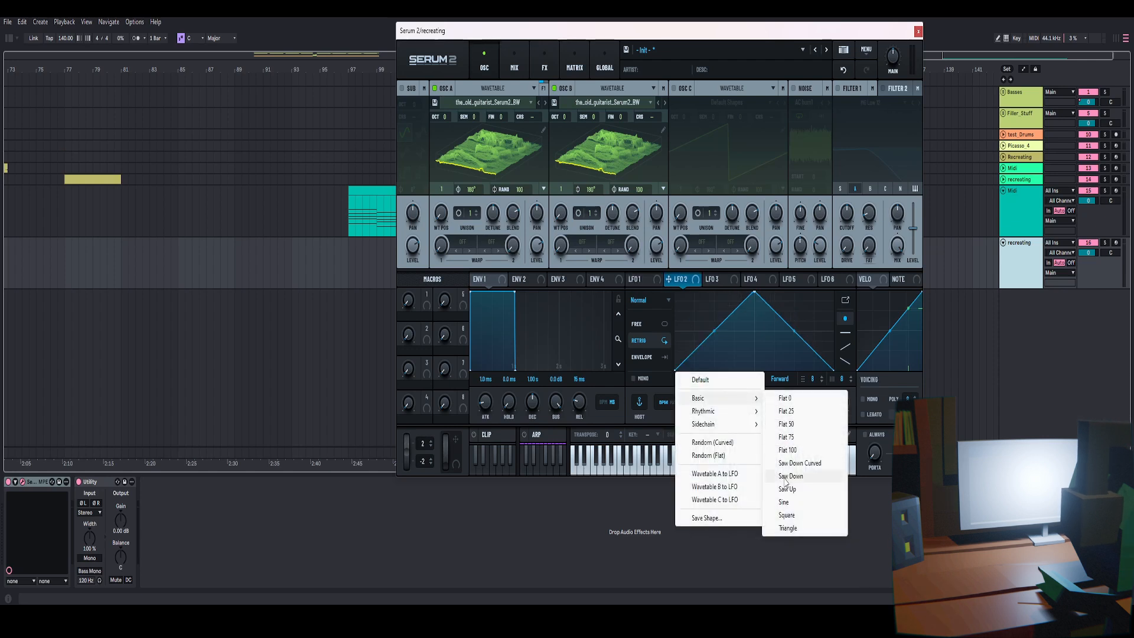
left_click(786, 502)
Step: Shape LFO 3 with a steep convex rise into a plateau and a sharp concave fall from the middle
left_click(716, 279)
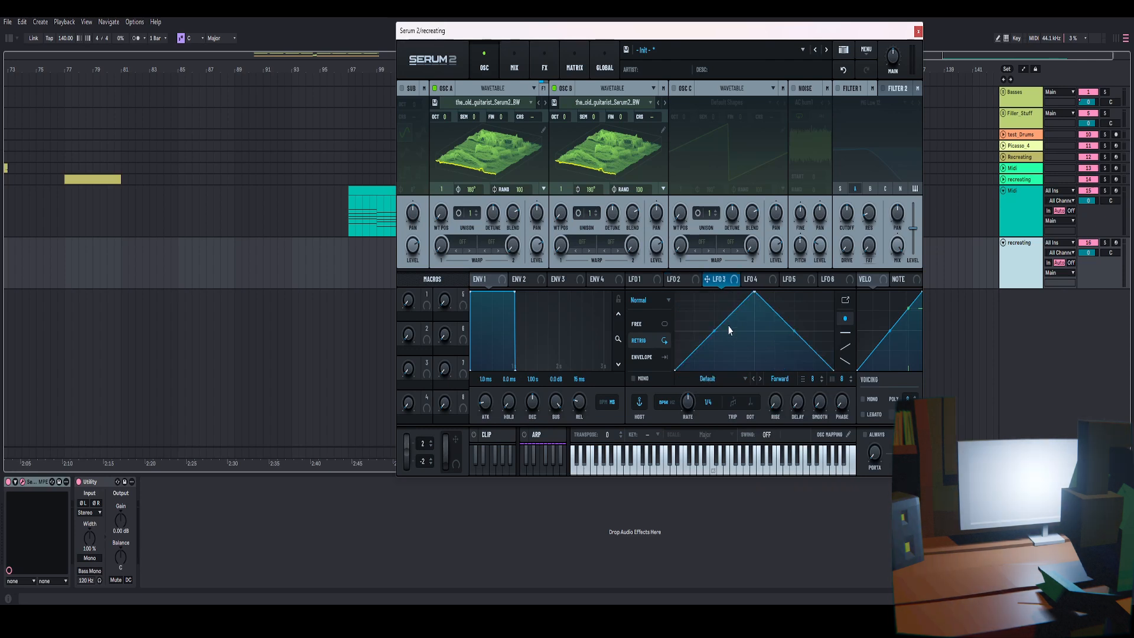
left_click_drag(714, 331, 712, 304)
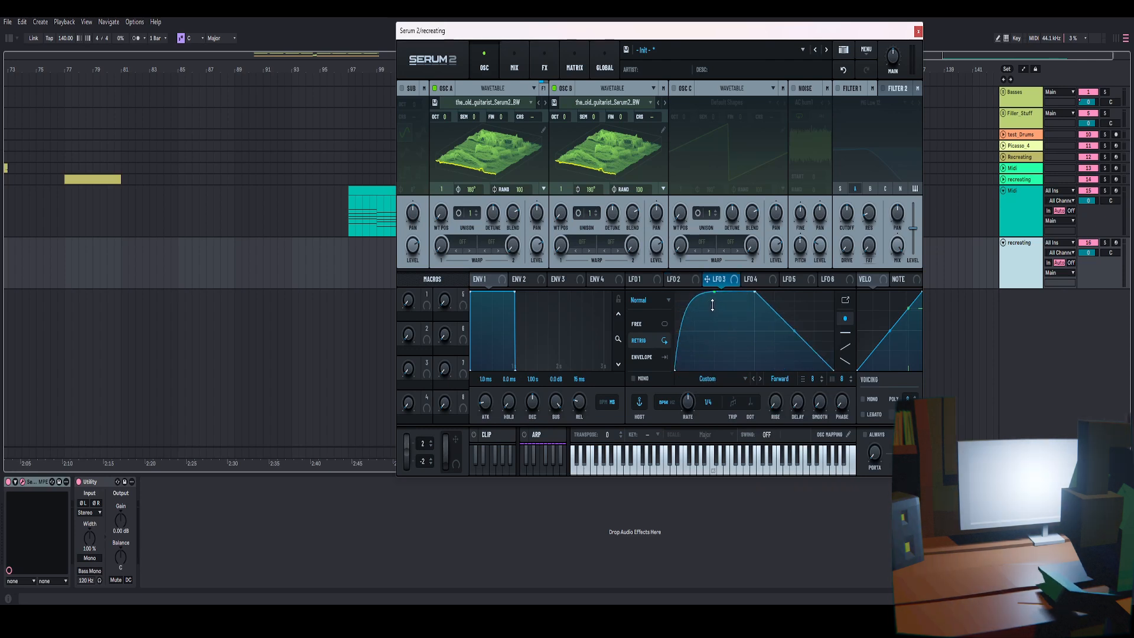
left_click_drag(795, 331, 786, 313)
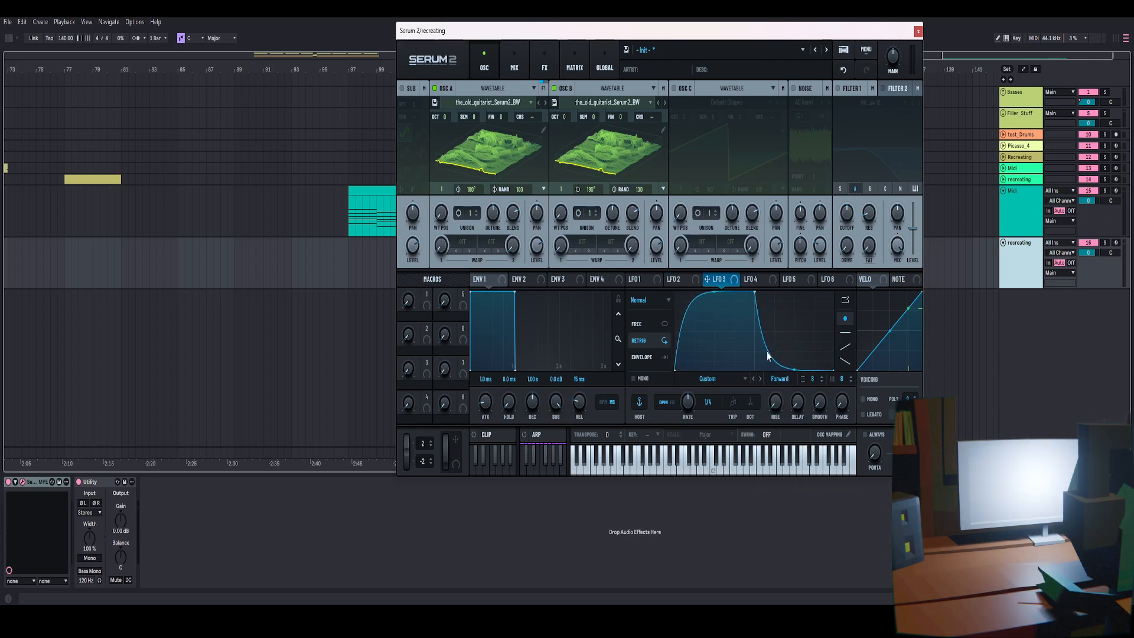
Step: Set LFO 1 to Free mode with a rate of 2 bars
left_click(642, 279)
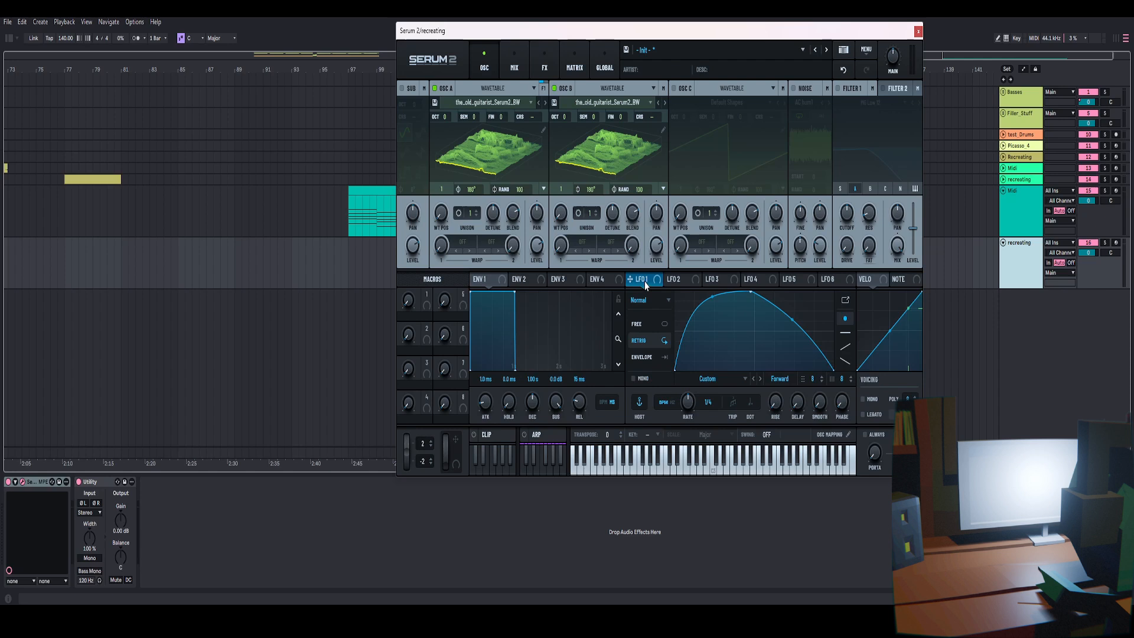
left_click(644, 325)
left_click_drag(688, 401, 689, 409)
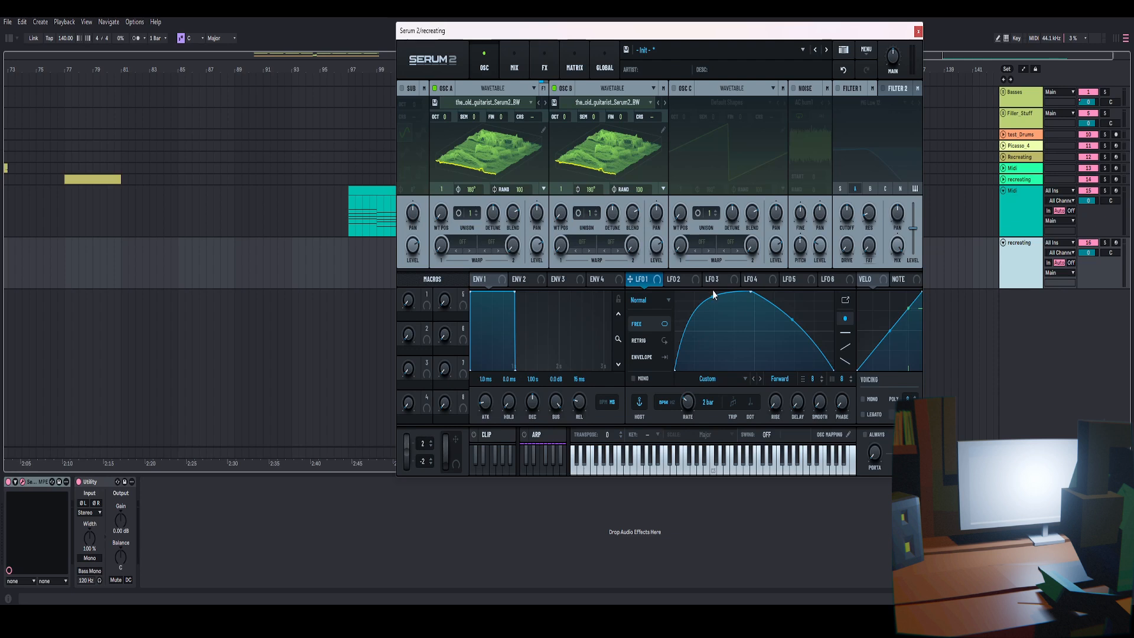
Step: Set LFO 2 to a rate of 4 bars in Free mode
left_click(681, 280)
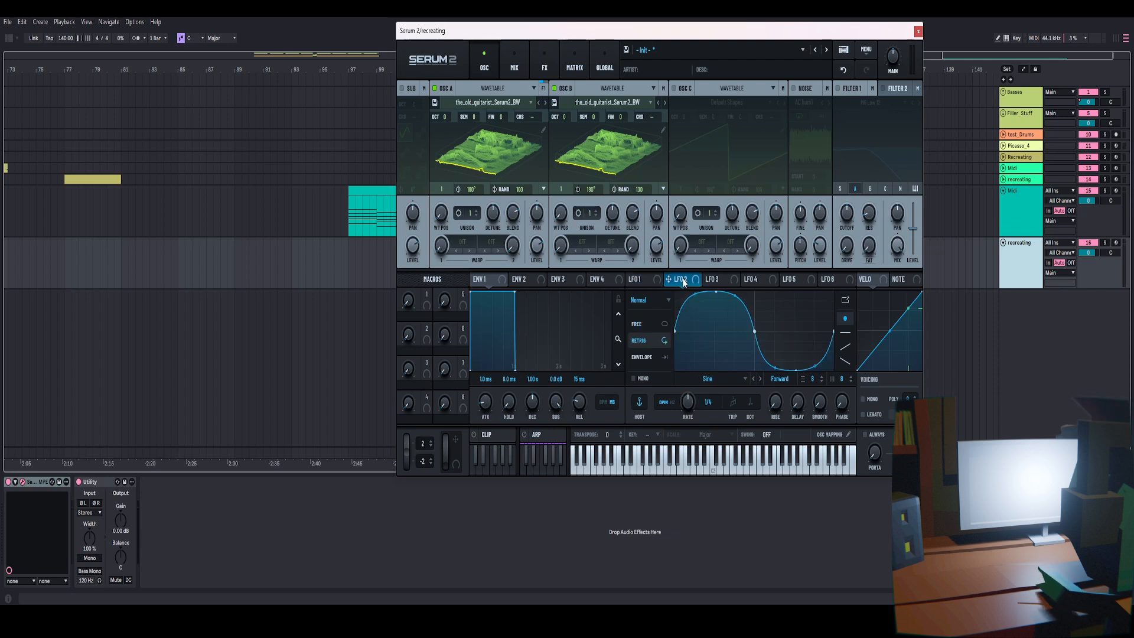
left_click_drag(687, 413, 686, 425)
left_click(647, 328)
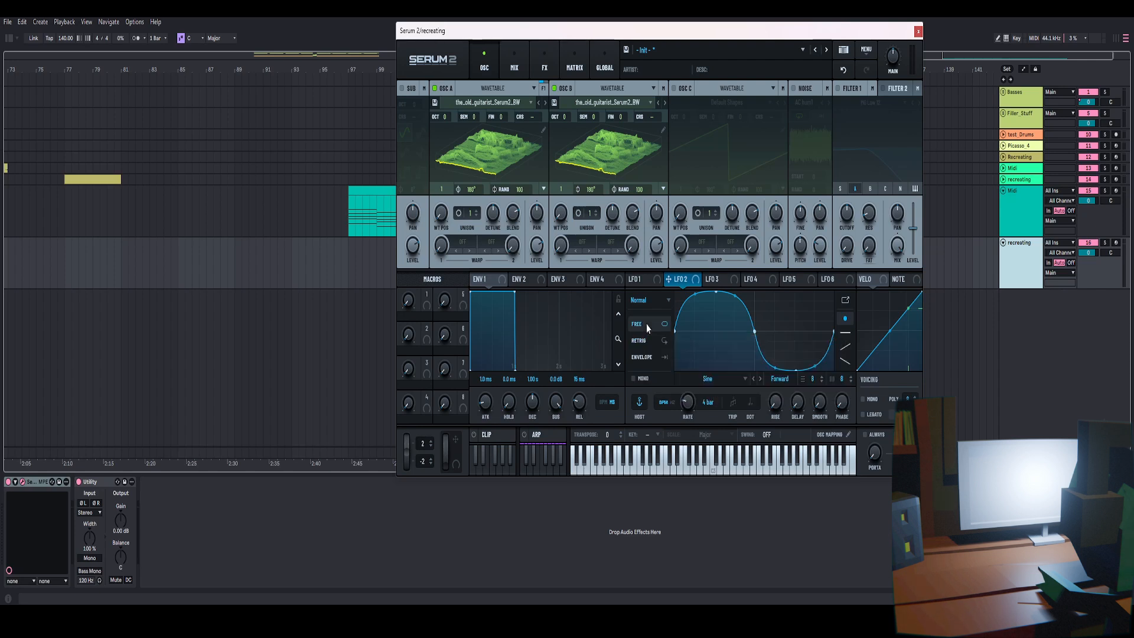
Step: Set LFO 3's rate to 1/16 and return to LFO 1's settings
left_click(713, 281)
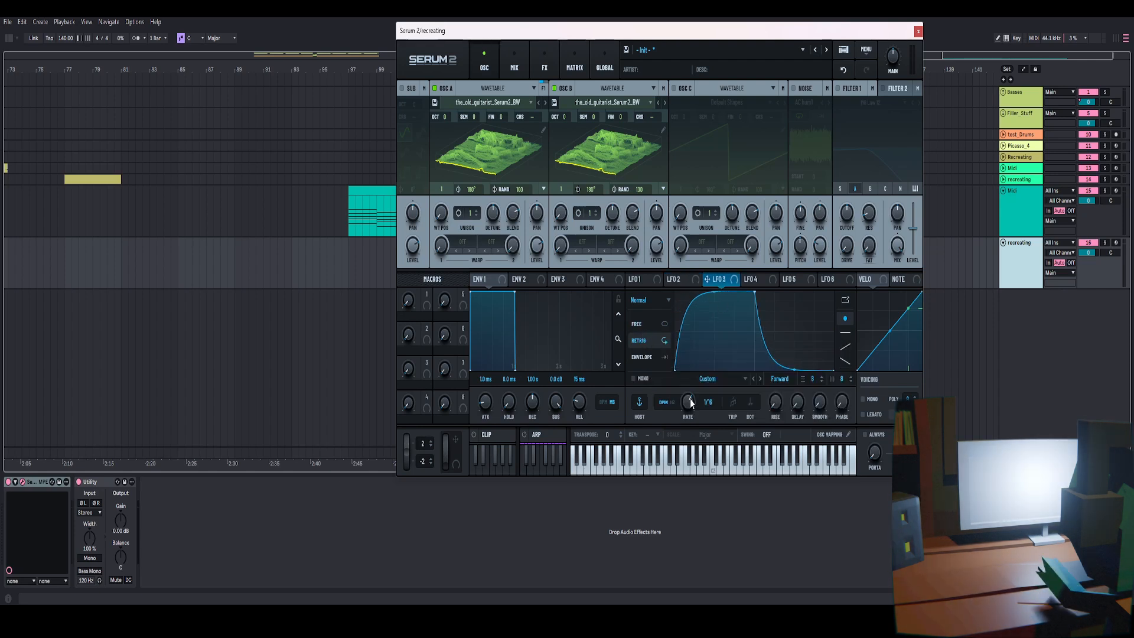
left_click_drag(691, 418, 692, 404)
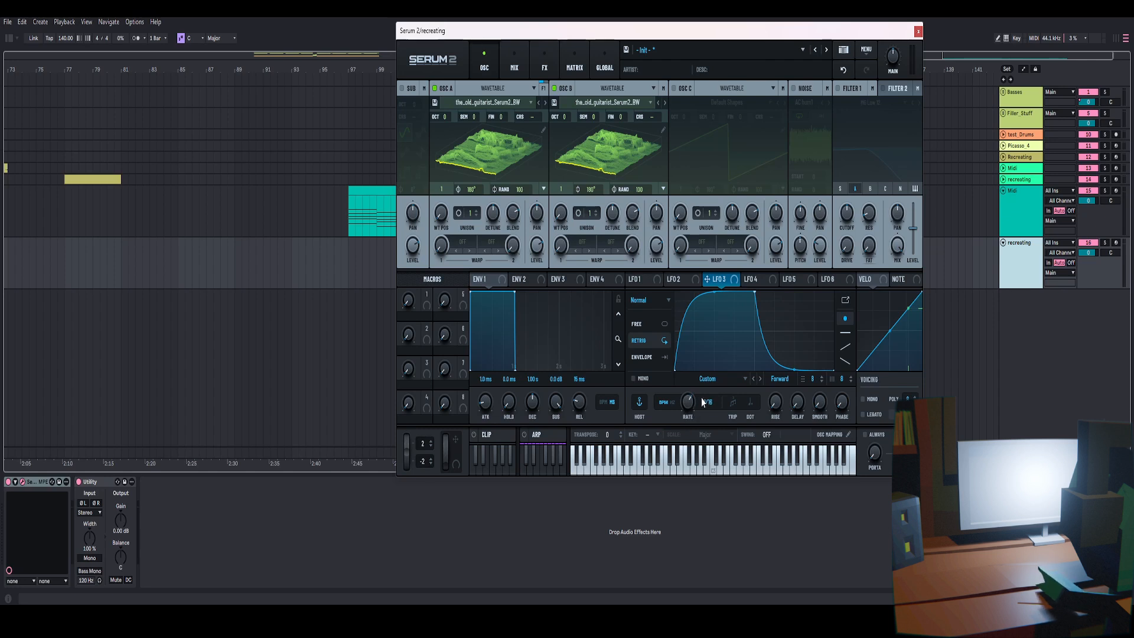
left_click(674, 280)
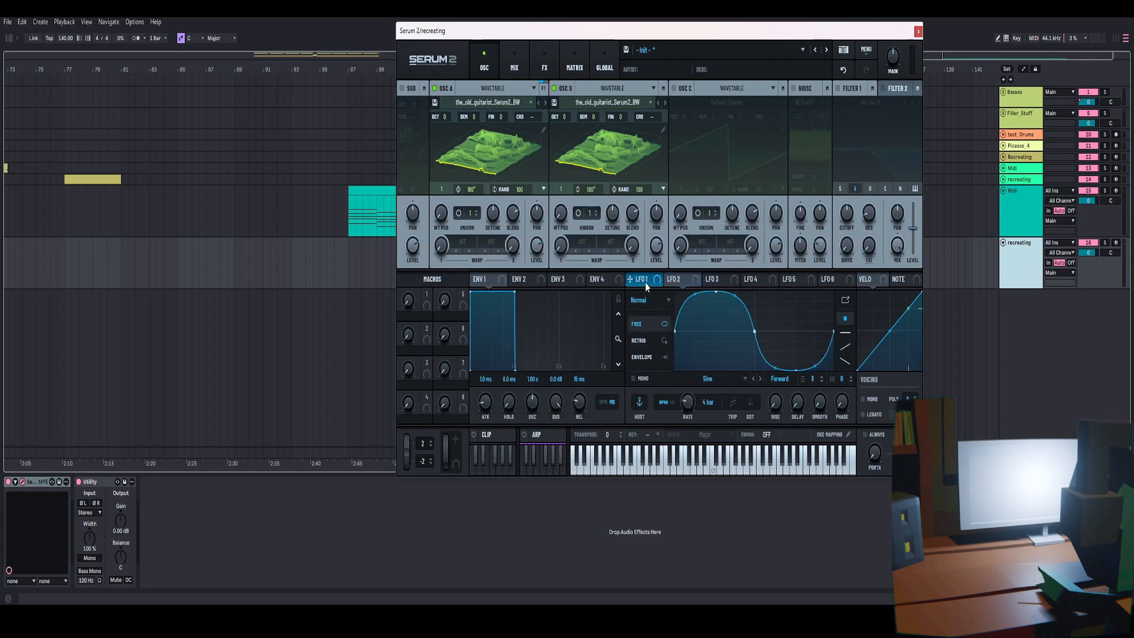
left_click(644, 282)
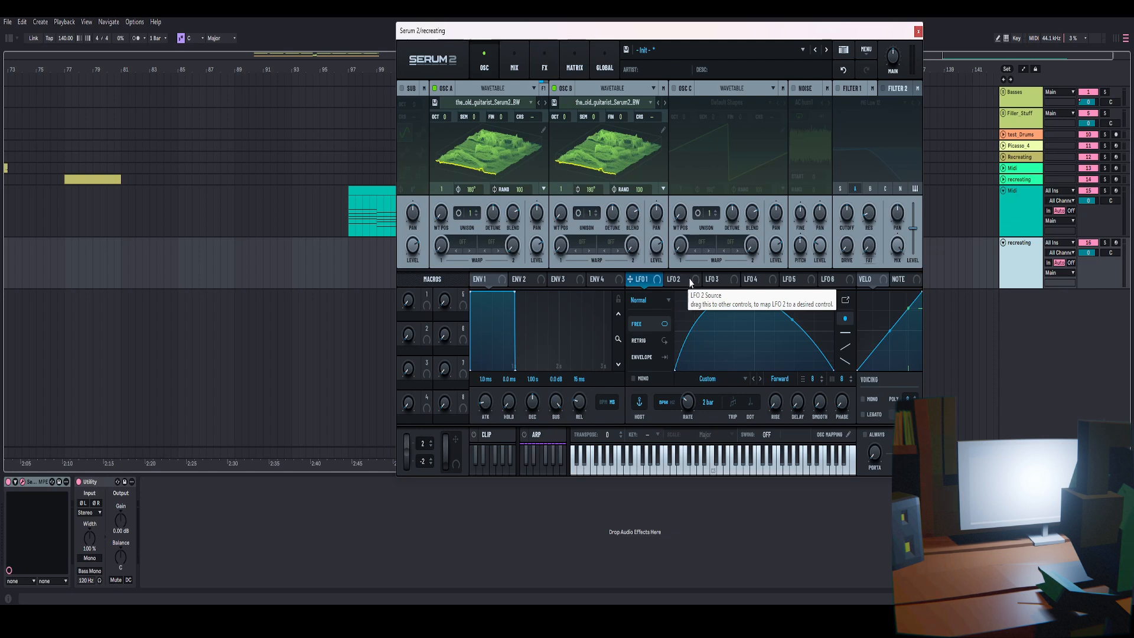
Step: Enable Filter 1 and change its type to Bandreject from the Misc filters
left_click(838, 88)
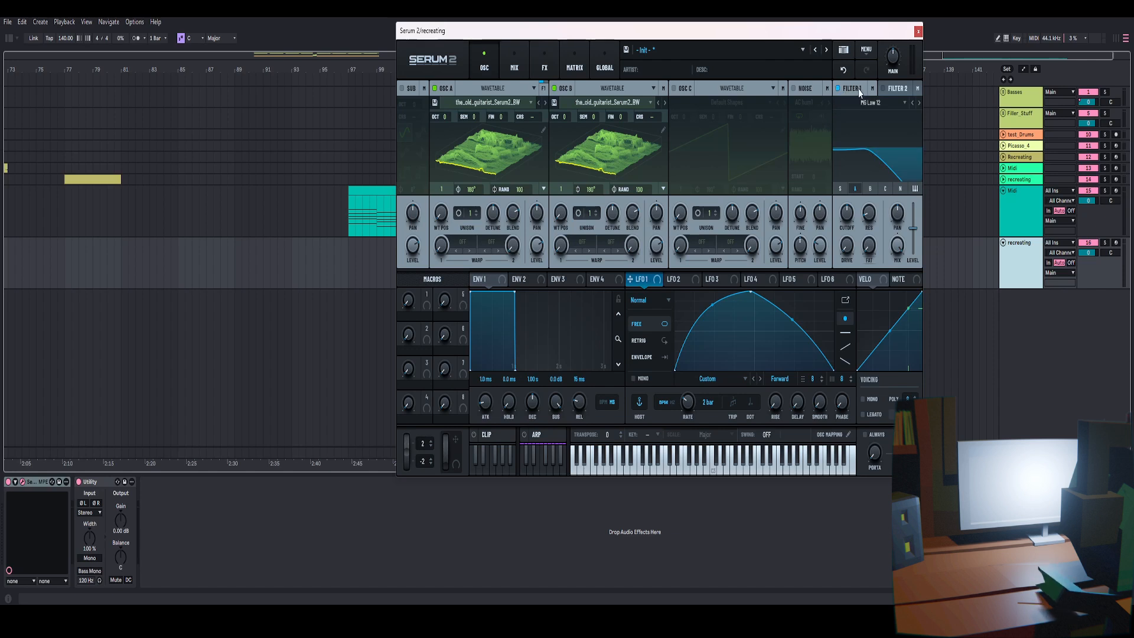
left_click(870, 103)
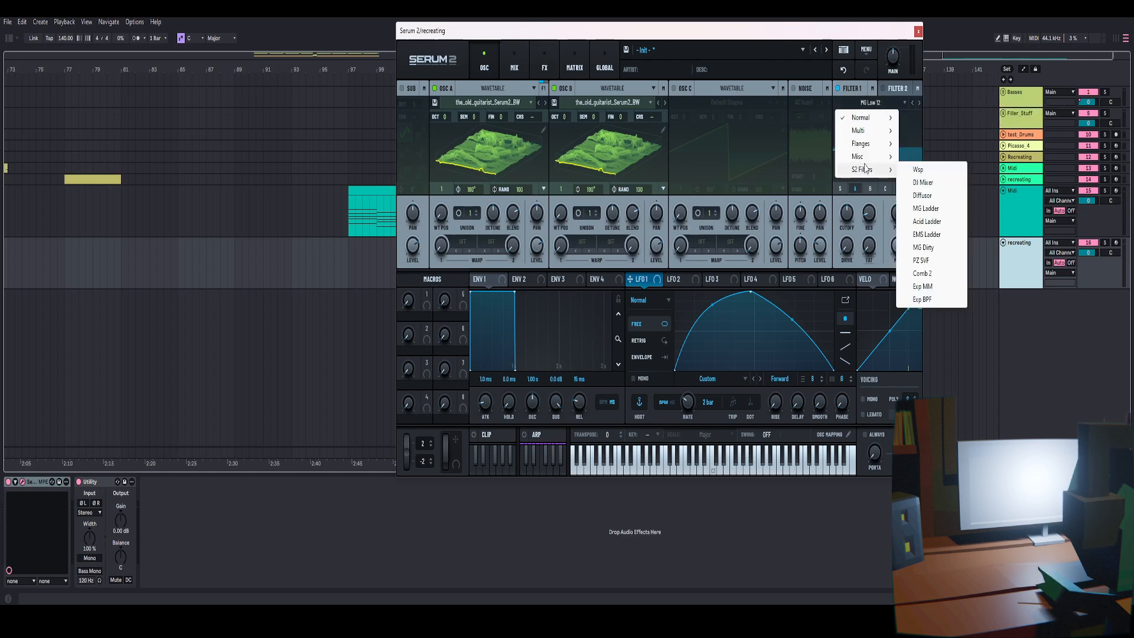
mouse_move(865, 158)
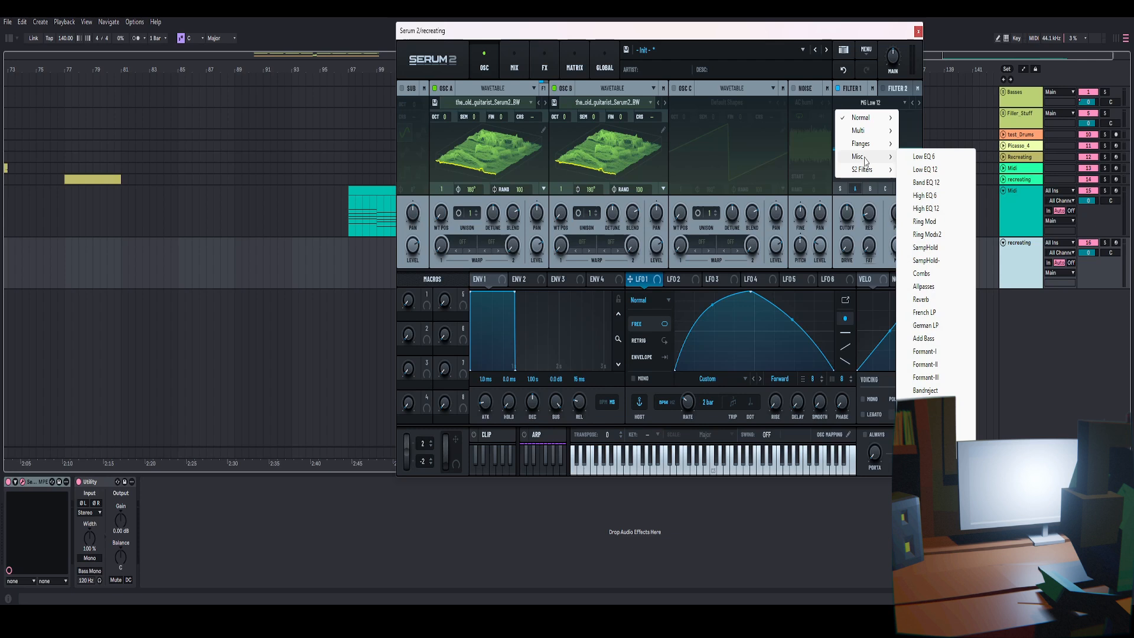
left_click(926, 391)
Step: Set Filter 1's cutoff to 156 and modulate it with LFO 1 by 17%
mouse_move(848, 216)
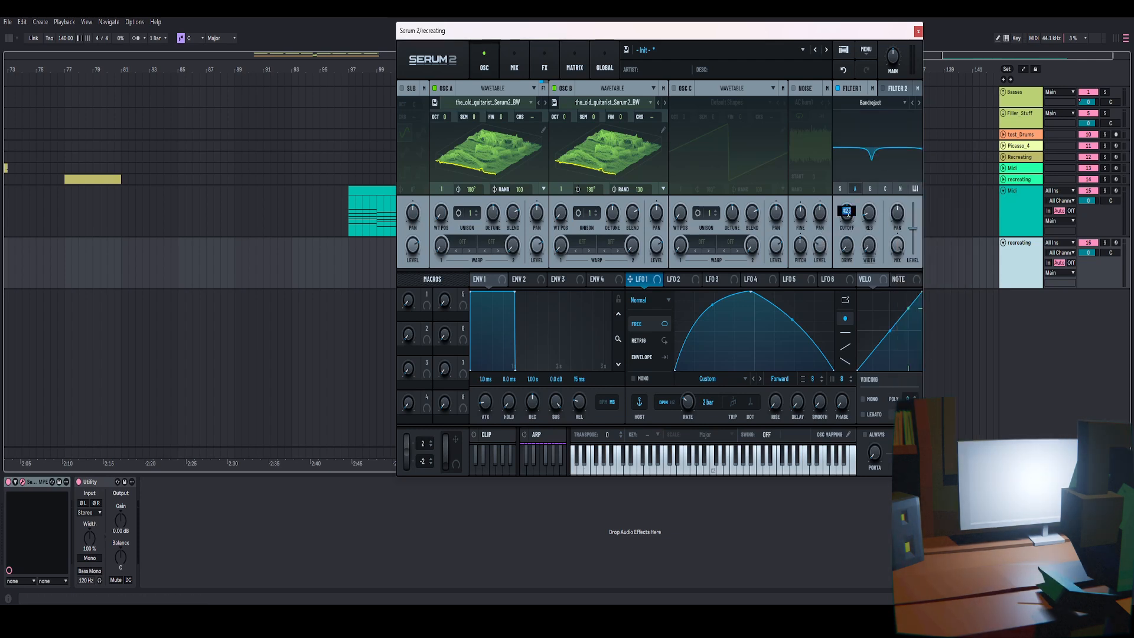
left_click_drag(847, 213, 873, 253)
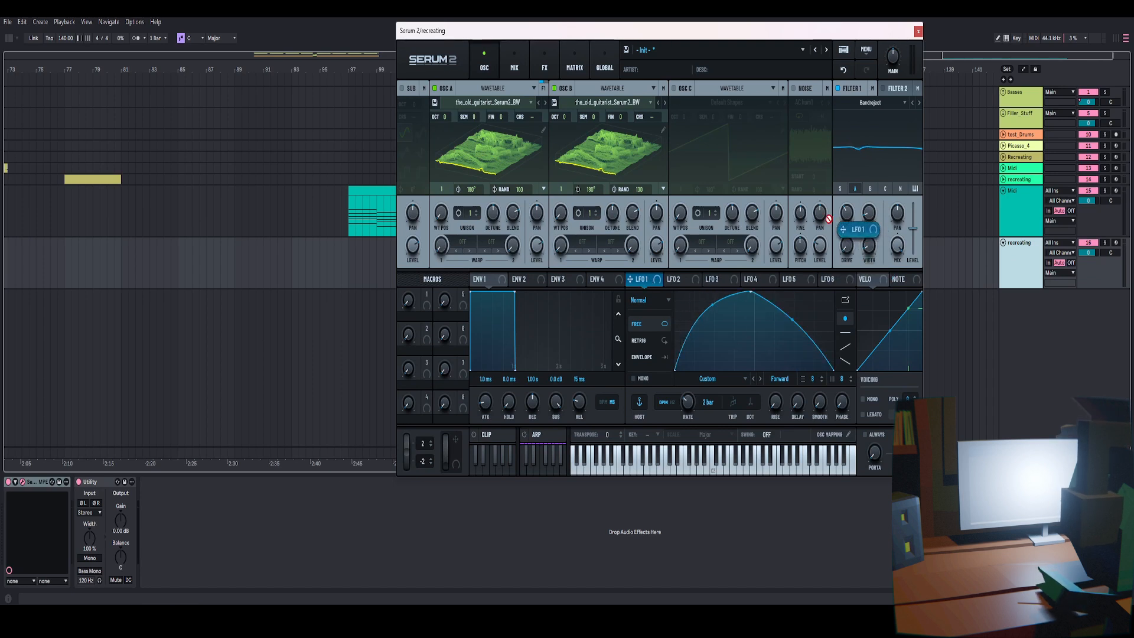
mouse_move(840, 212)
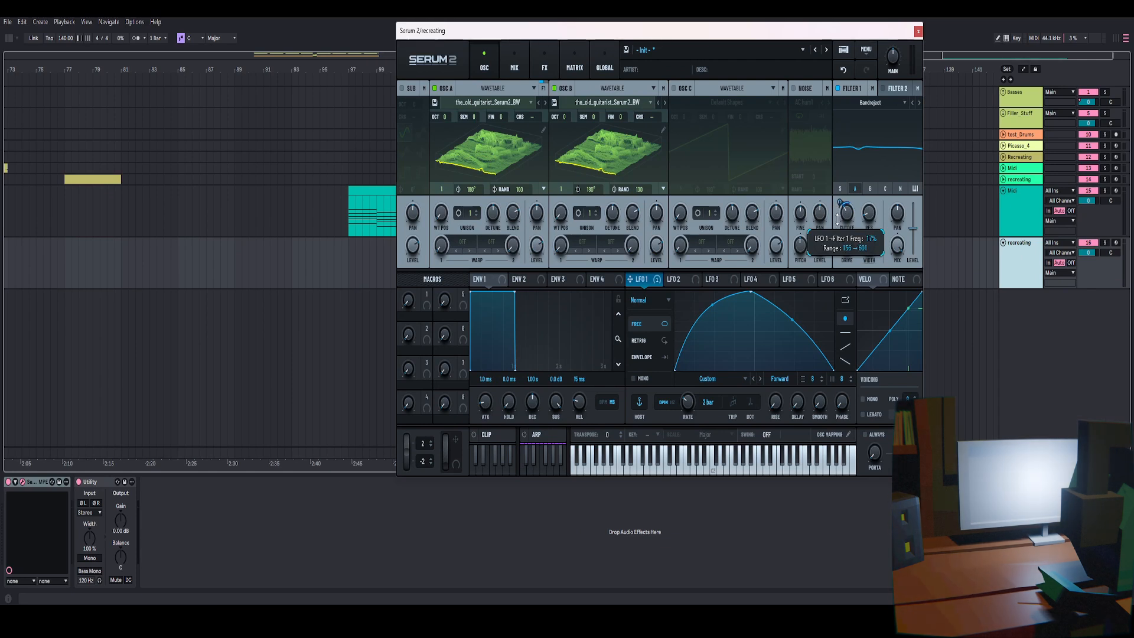
Step: Modulate Filter 1's width with LFO 1 and raise the filter's resonance
left_click_drag(641, 279, 860, 281)
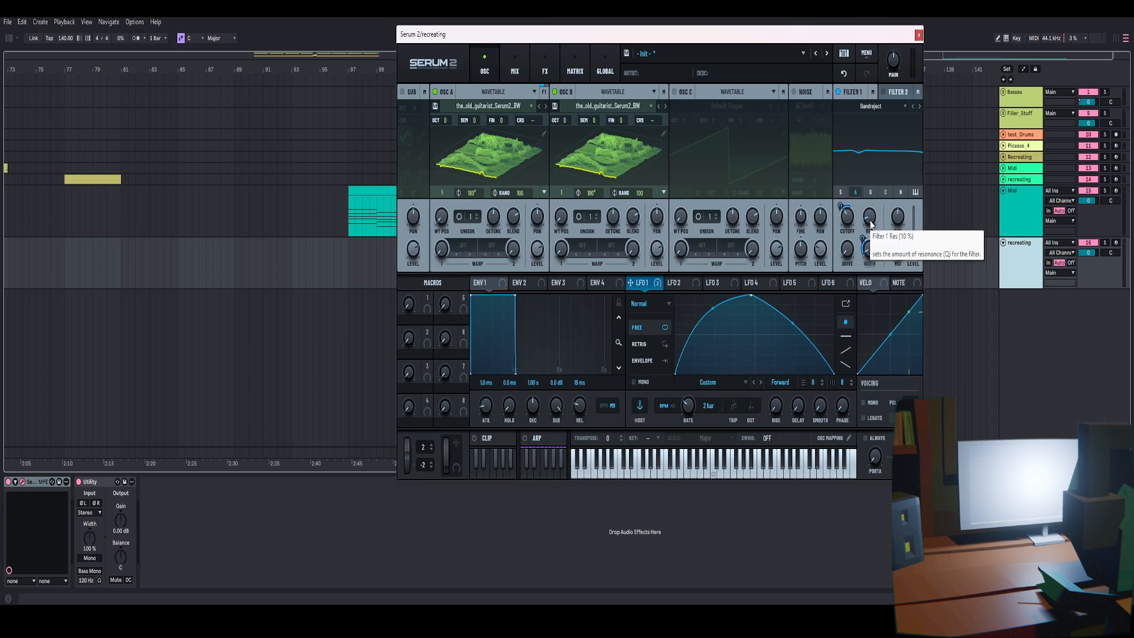
left_click_drag(872, 224, 890, 191)
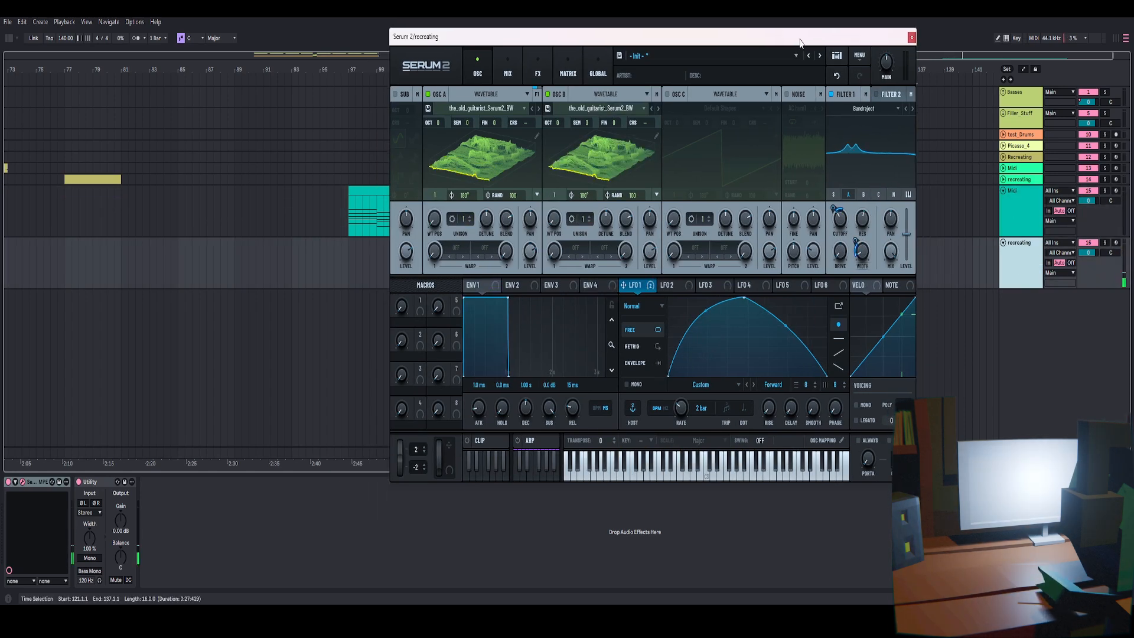
Step: Modulate the fine tuning of oscillators A and B with LFO 2 and adjust the modulation depth on each
left_click(674, 286)
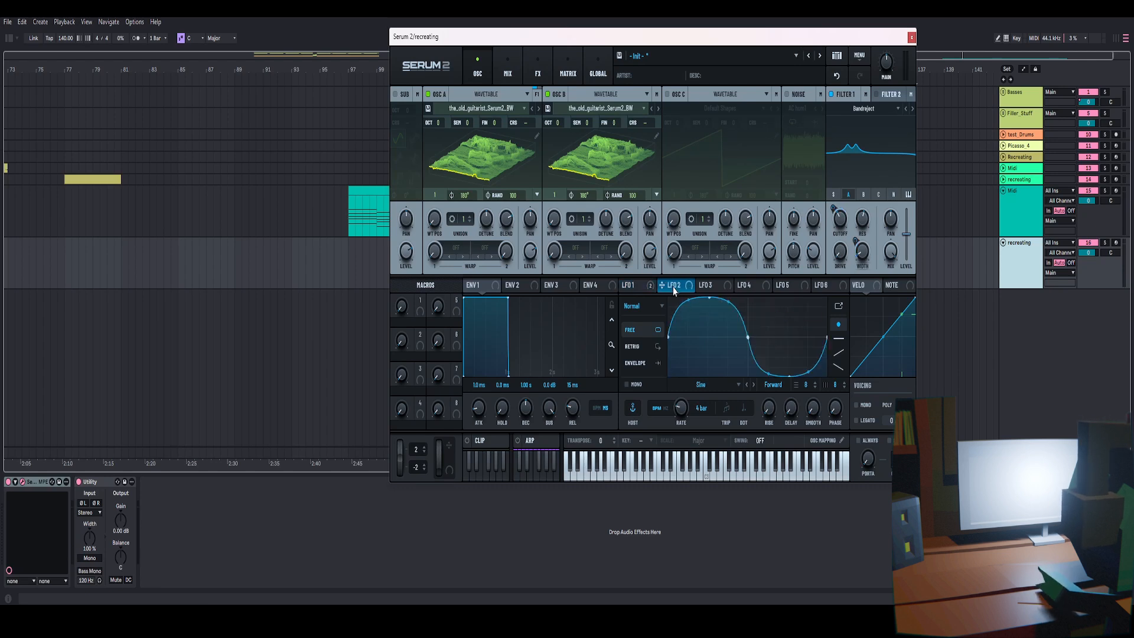
mouse_move(676, 286)
left_mouse_down()
mouse_move(514, 150)
mouse_move(502, 124)
left_mouse_up()
mouse_move(681, 287)
left_mouse_down()
mouse_move(612, 143)
mouse_move(616, 124)
left_mouse_up()
left_click_drag(505, 122, 510, 191)
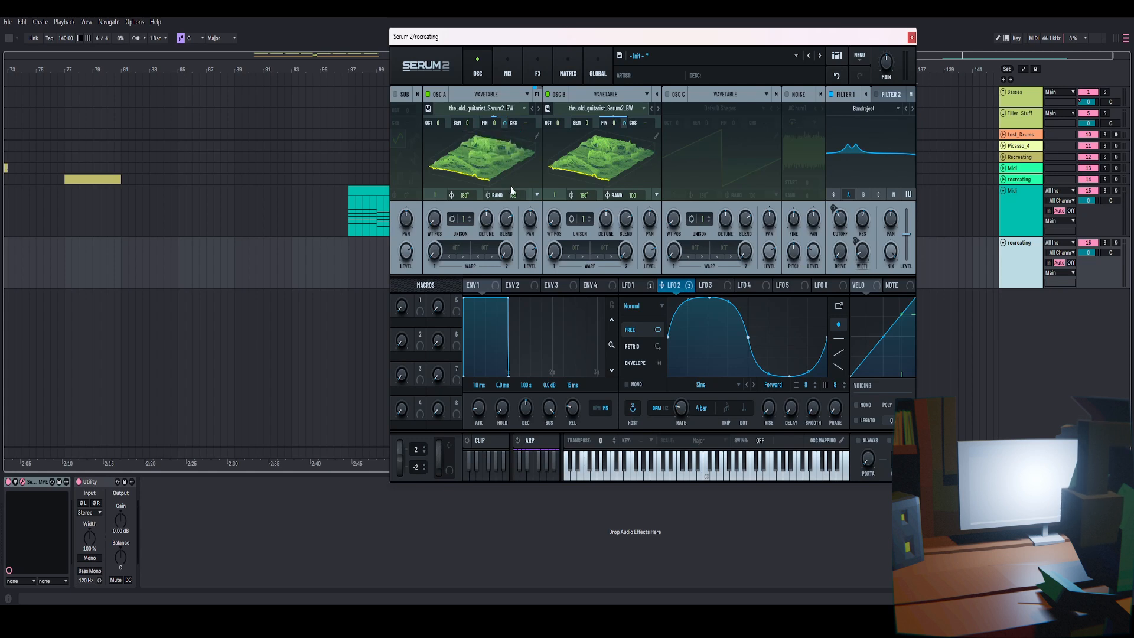
left_click_drag(621, 126, 625, 124)
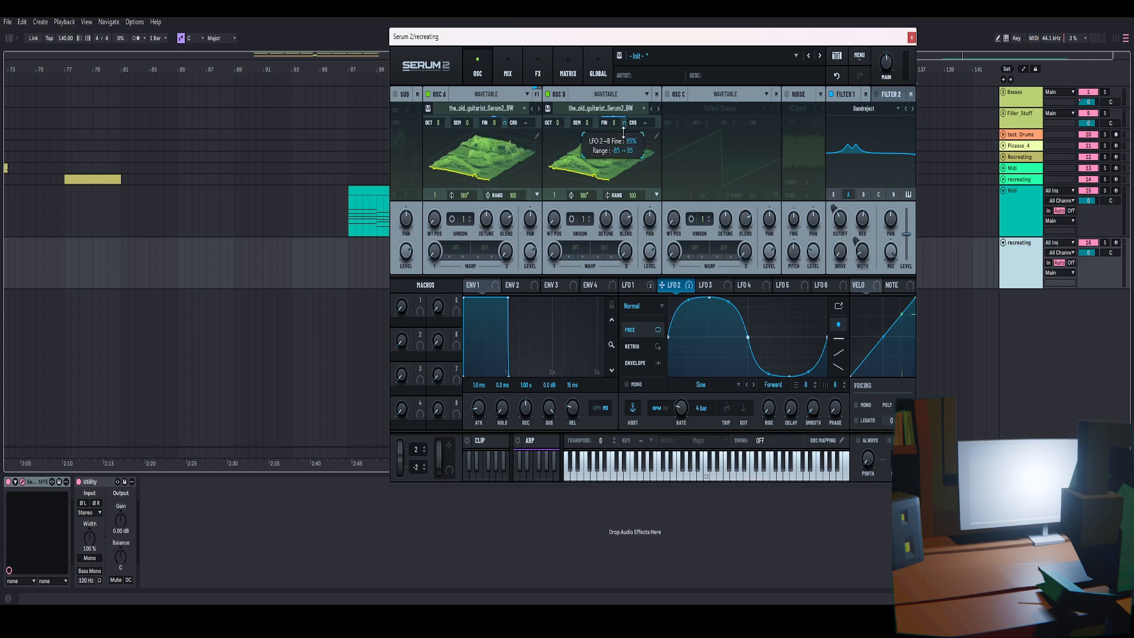
left_click_drag(623, 150, 617, 201)
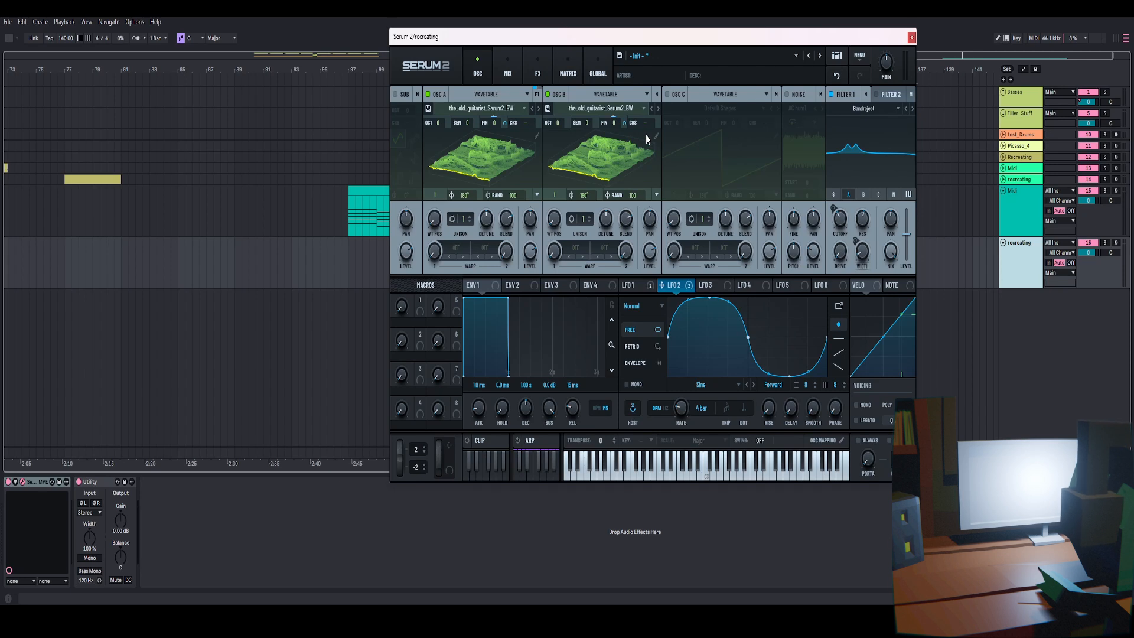
Step: Set oscillator A's unison to 8 voices
left_click(469, 216)
left_click(470, 216)
left_click(470, 217)
left_click(470, 216)
left_click(470, 216)
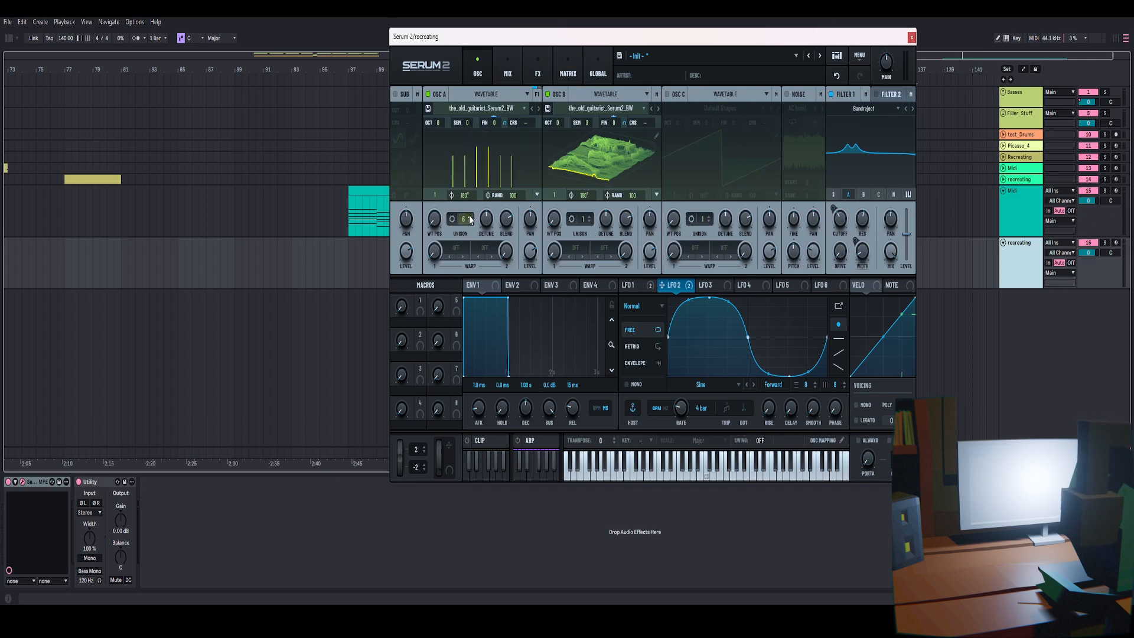
left_click(470, 217)
Step: Set oscillator B's unison to 8 voices to match oscillator A
left_click(590, 218)
left_click(590, 217)
left_click(589, 218)
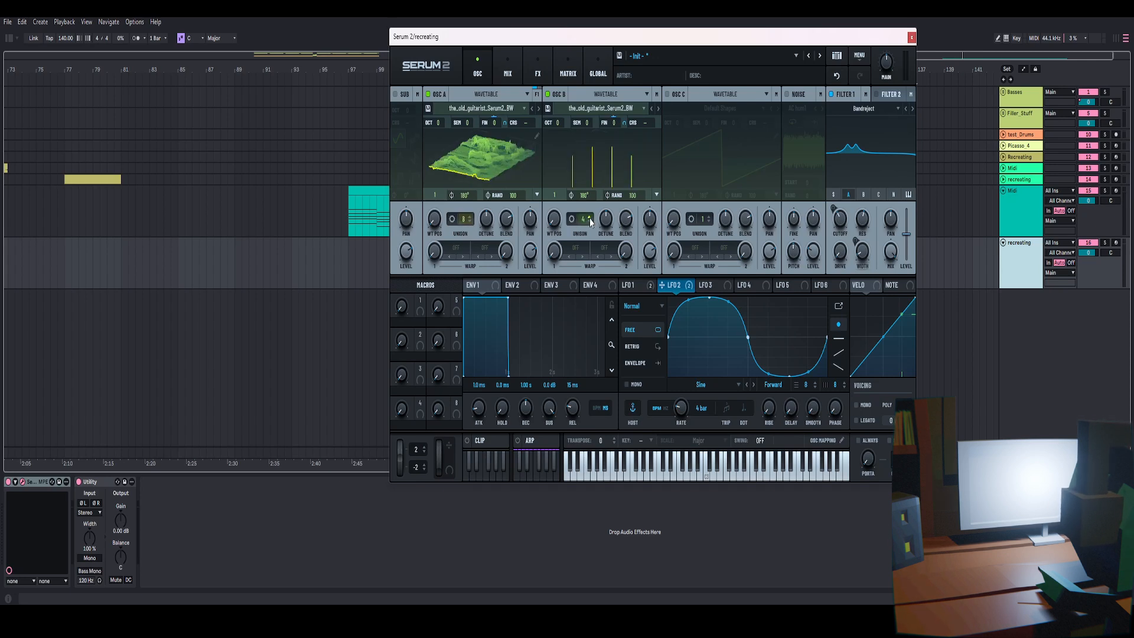
left_click(589, 218)
left_click(590, 218)
left_click(590, 218)
left_click(589, 217)
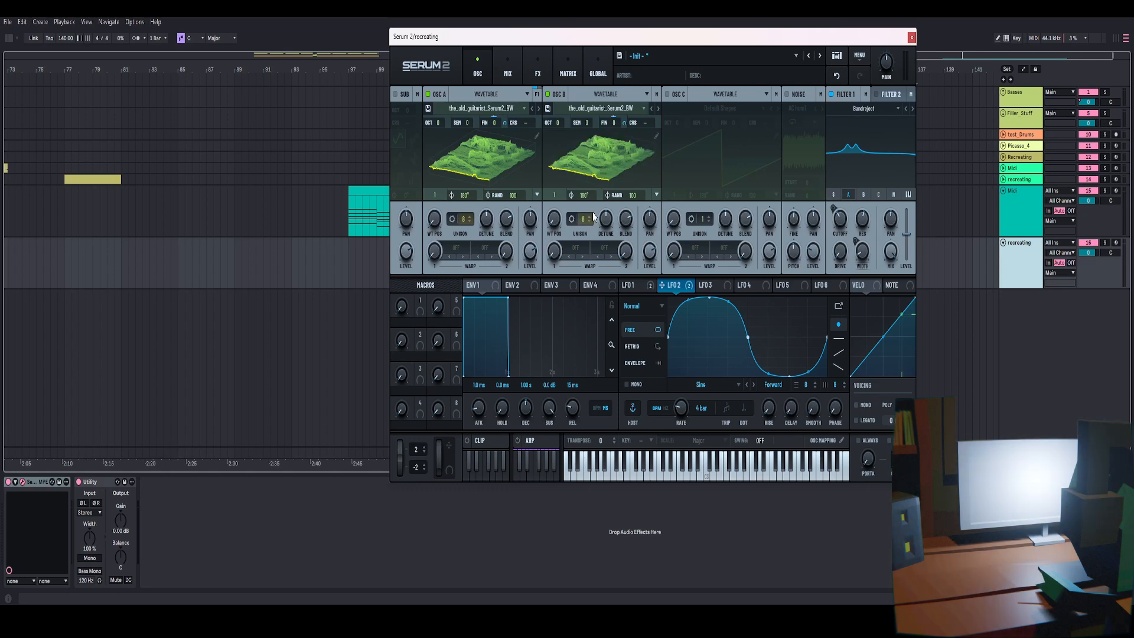
Step: Adjust the detune of both oscillators and set the wavetable positions to 88 for oscillator A and 200 for oscillator B
left_click_drag(488, 219, 489, 216)
left_click_drag(607, 220, 608, 217)
left_click_drag(434, 229, 433, 215)
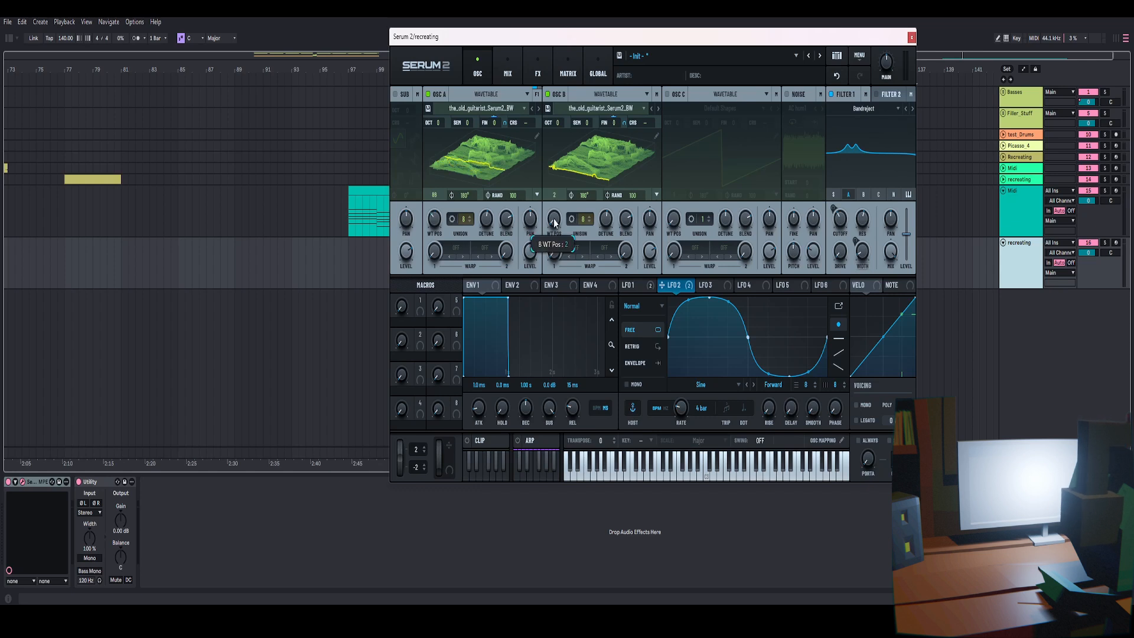
left_click_drag(554, 220, 554, 191)
Step: Modulate the wavetable positions with LFO 2, by 10% on oscillator A and -7% on oscillator B
left_click_drag(682, 288, 425, 252)
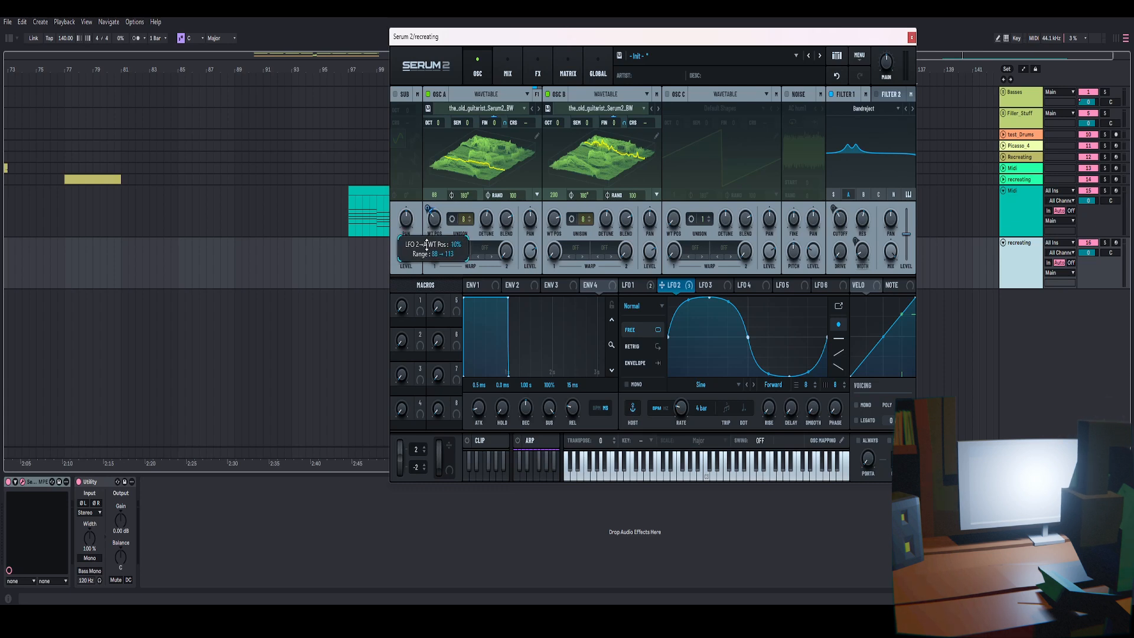
left_click_drag(674, 284, 558, 223)
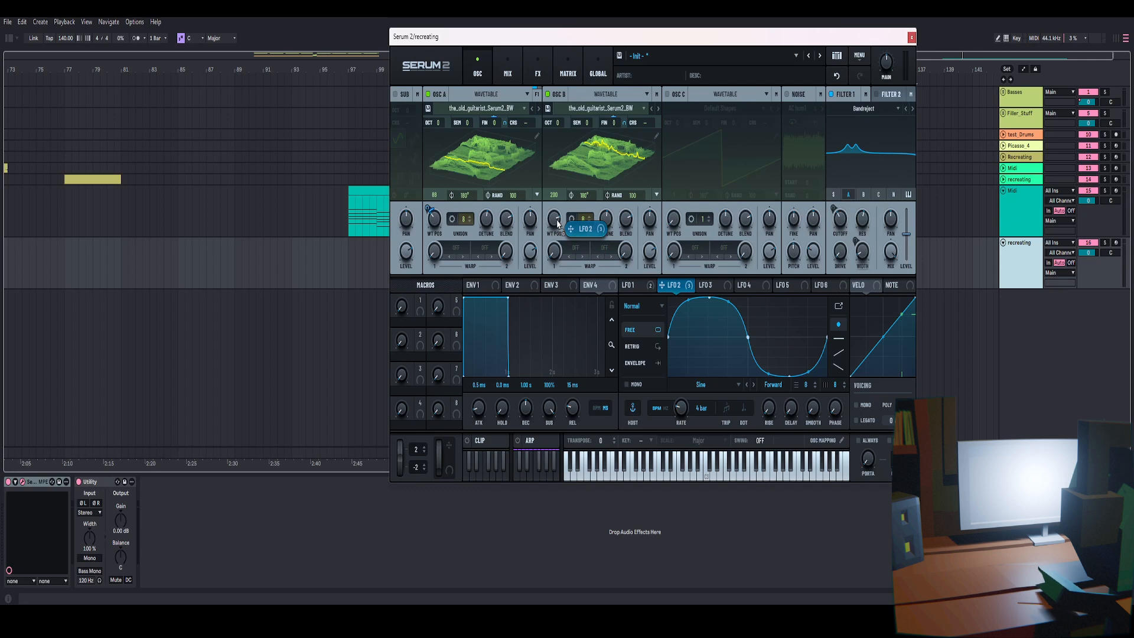
left_click_drag(557, 223, 552, 234)
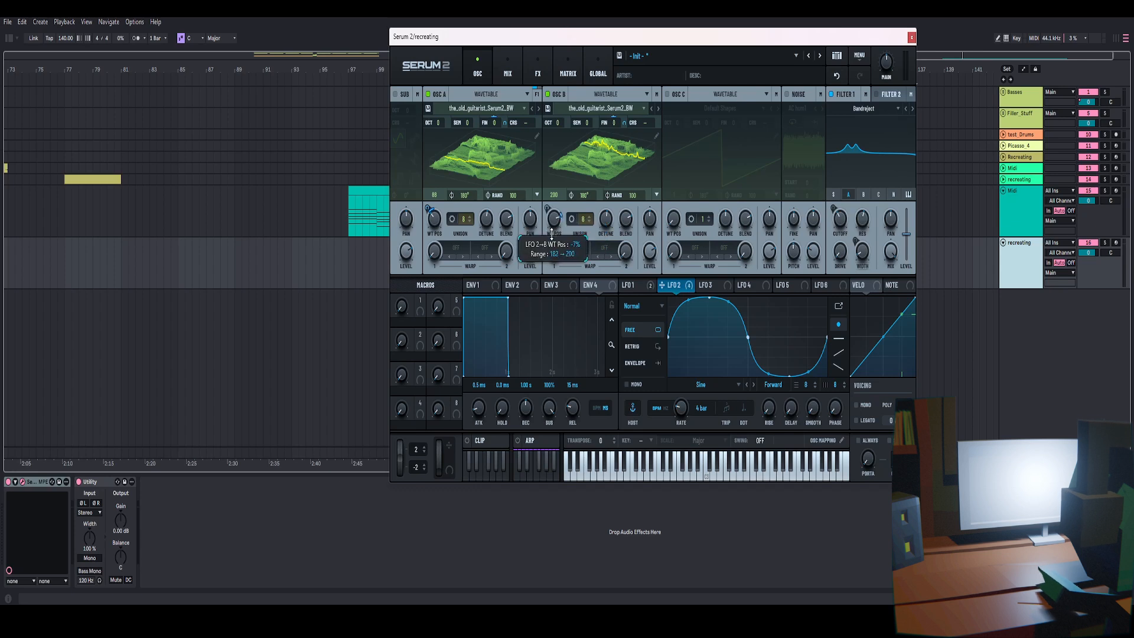
Step: Play back the clip and lower the synth's main volume to about -11.7 dB
left_click_drag(647, 44, 645, 42)
key("space")
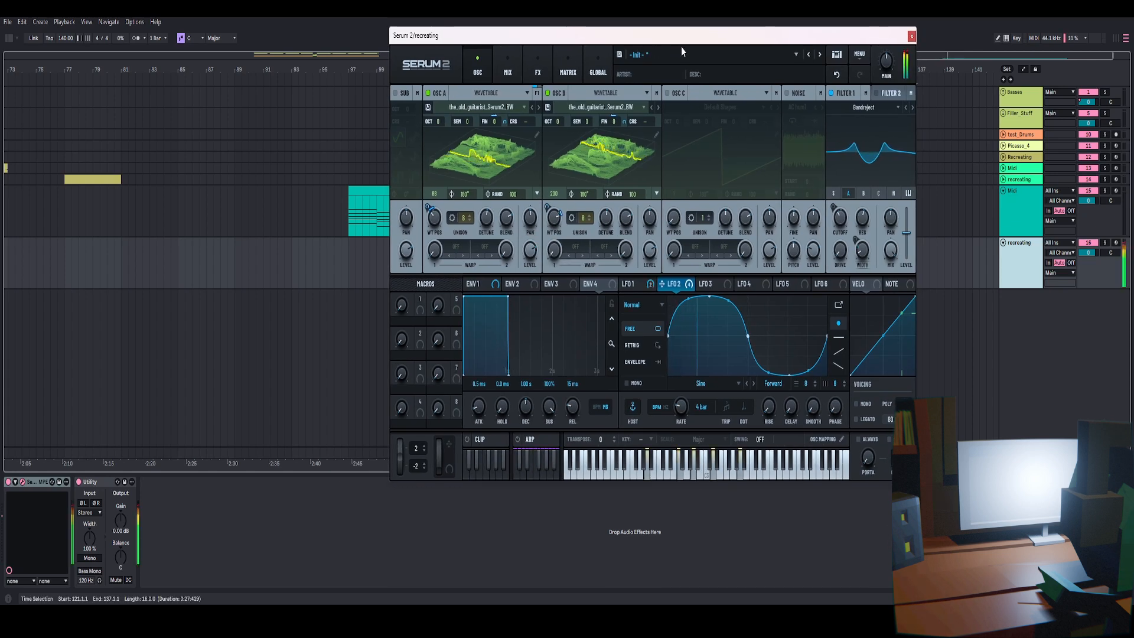
left_click_drag(887, 62, 889, 71)
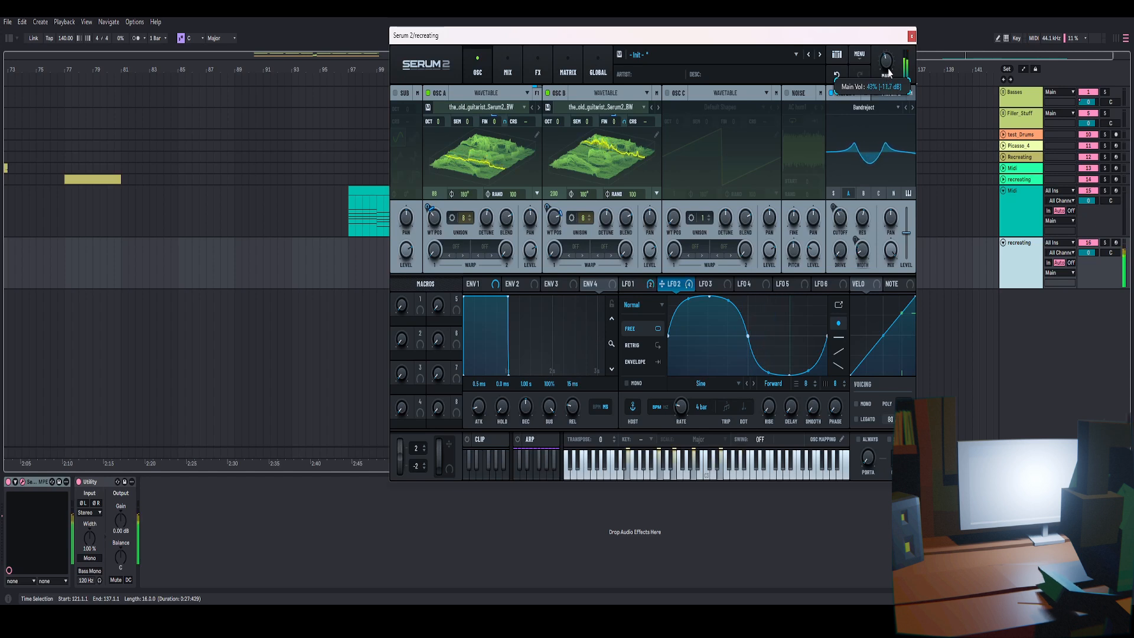
left_click_drag(850, 37, 859, 37)
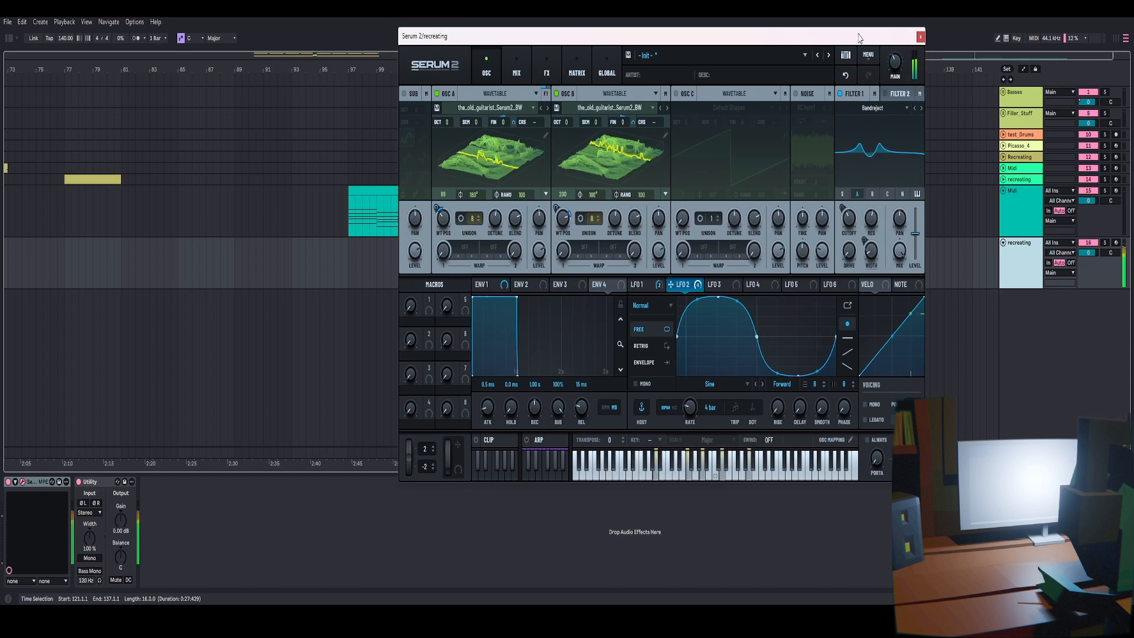
Step: Route Filter 1's output into Filter 2 and enable Filter 2
mouse_move(688, 291)
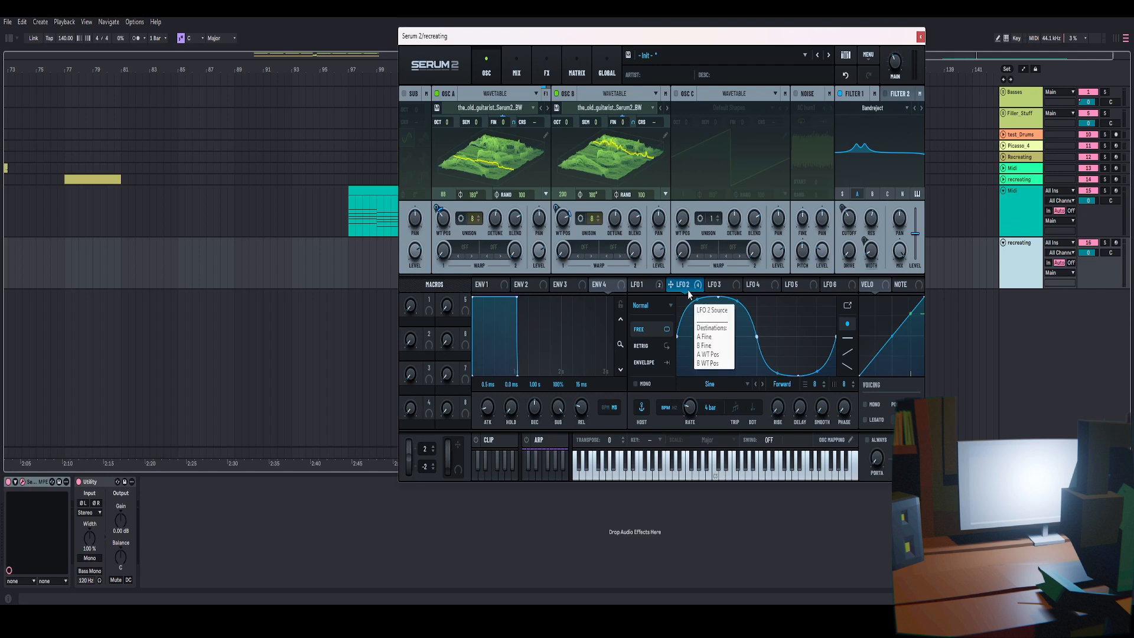
left_click(860, 109)
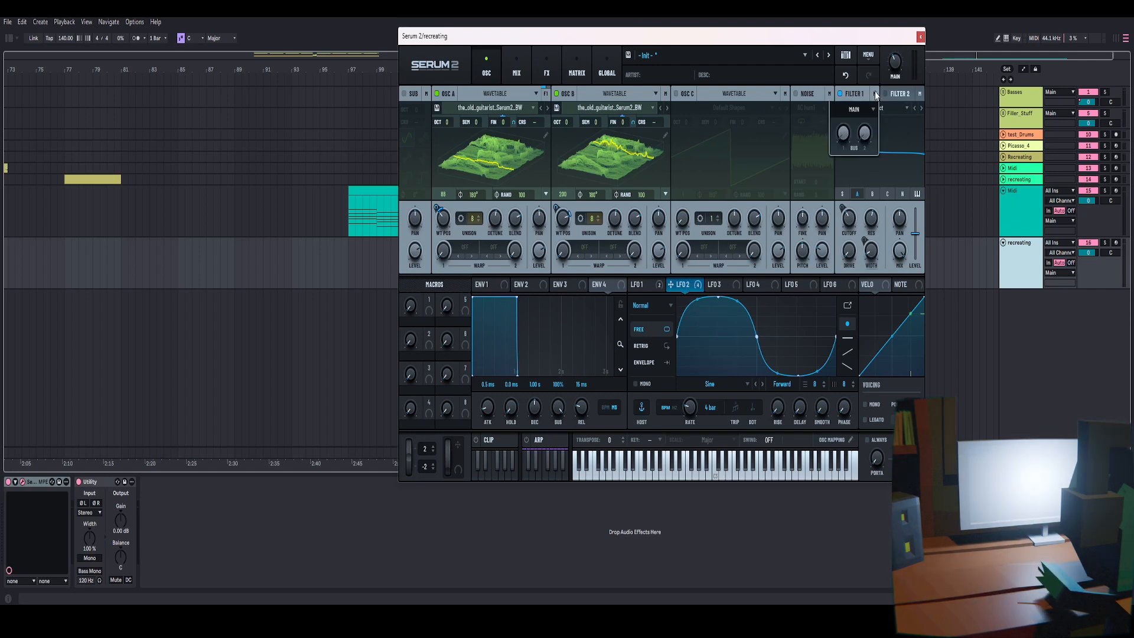
left_click(854, 124)
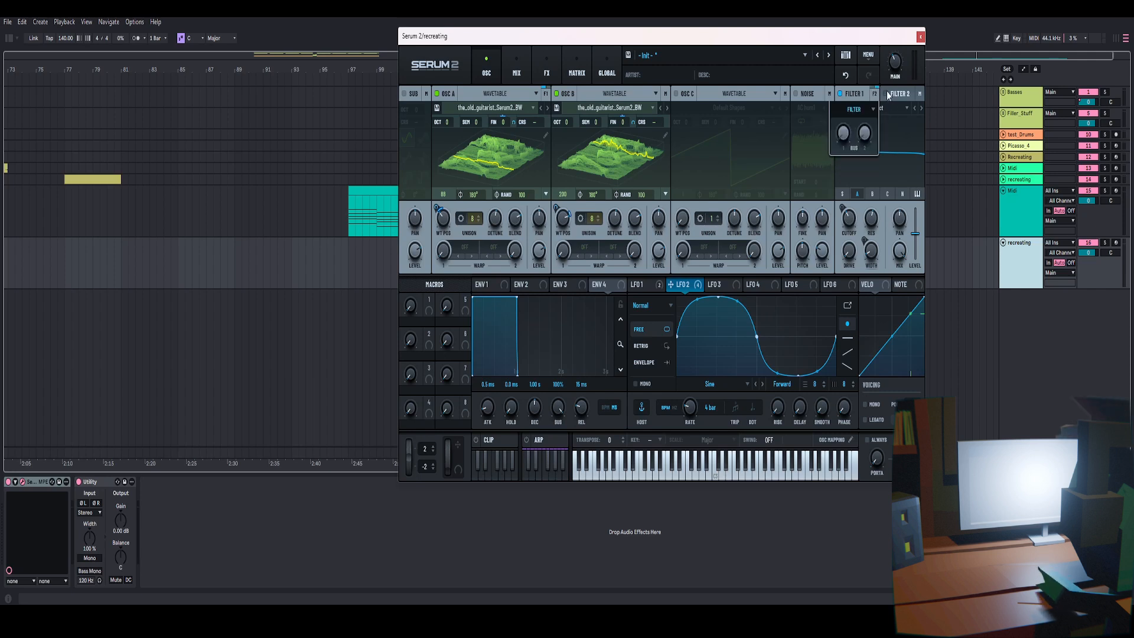
left_click(896, 95)
left_click(853, 93)
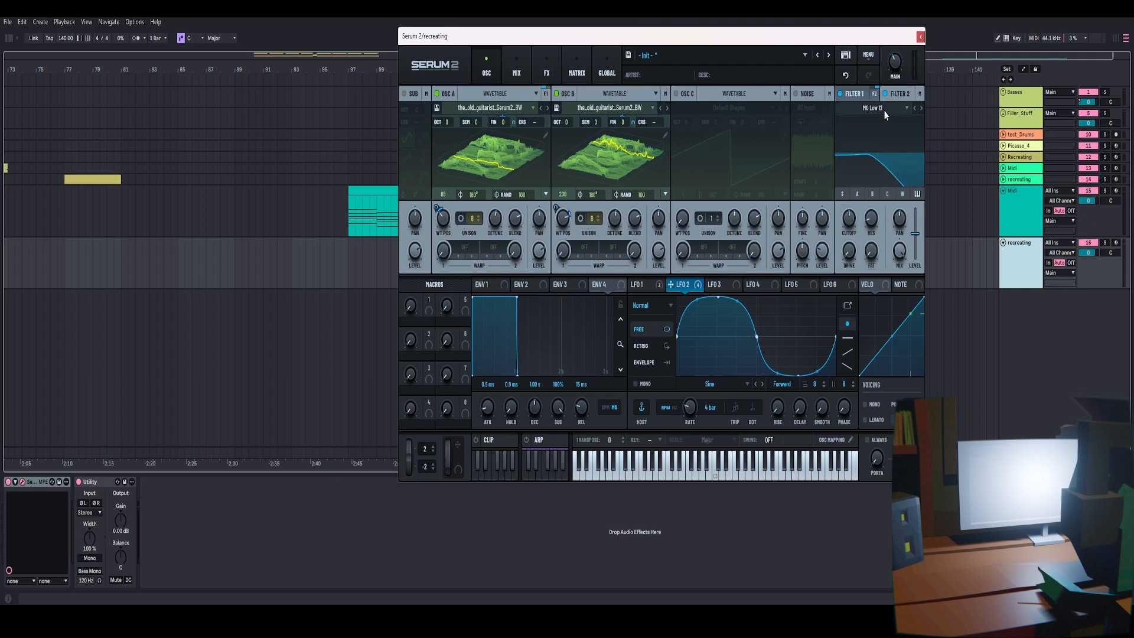
Step: Change Filter 2's type to Cmb + from the Flanges group and set its resonance to 60
left_click(873, 108)
mouse_move(871, 154)
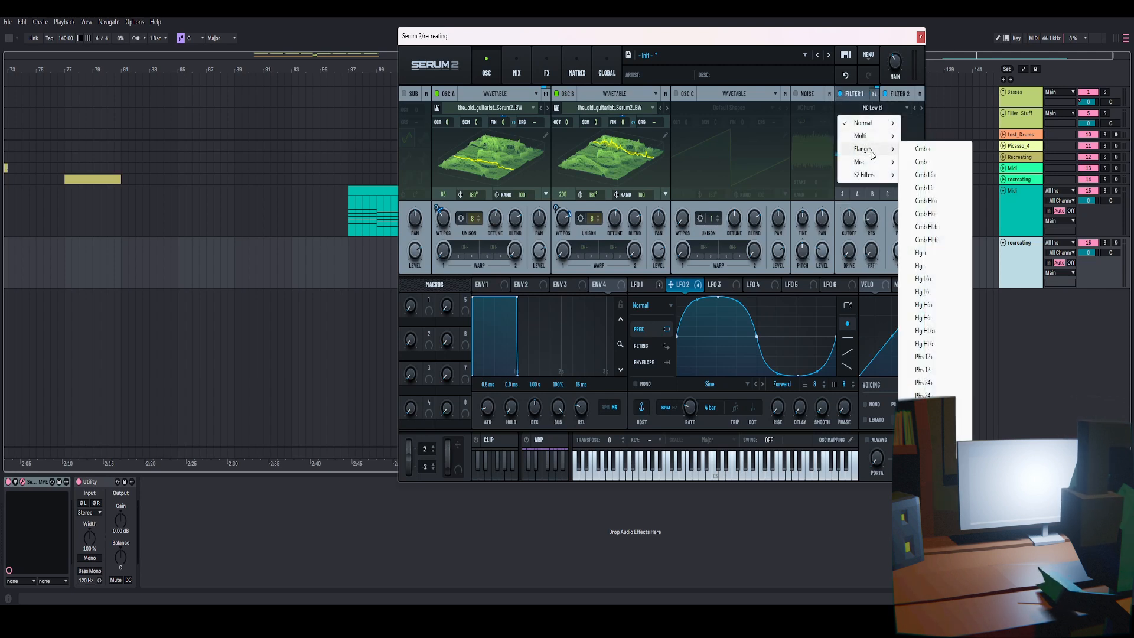
left_click(920, 150)
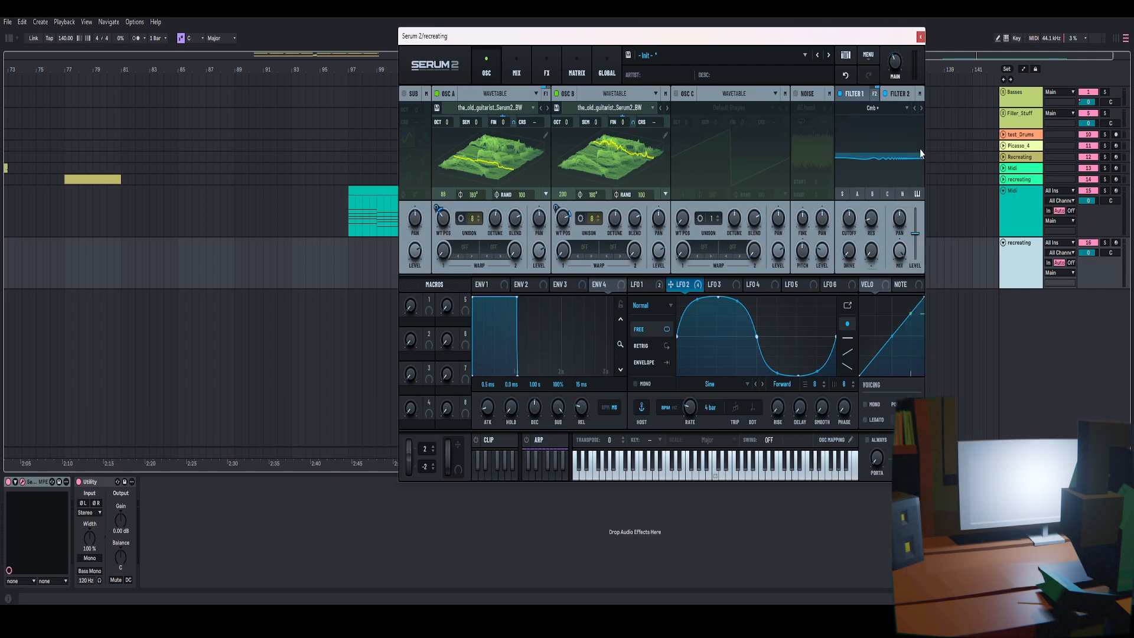
type("60")
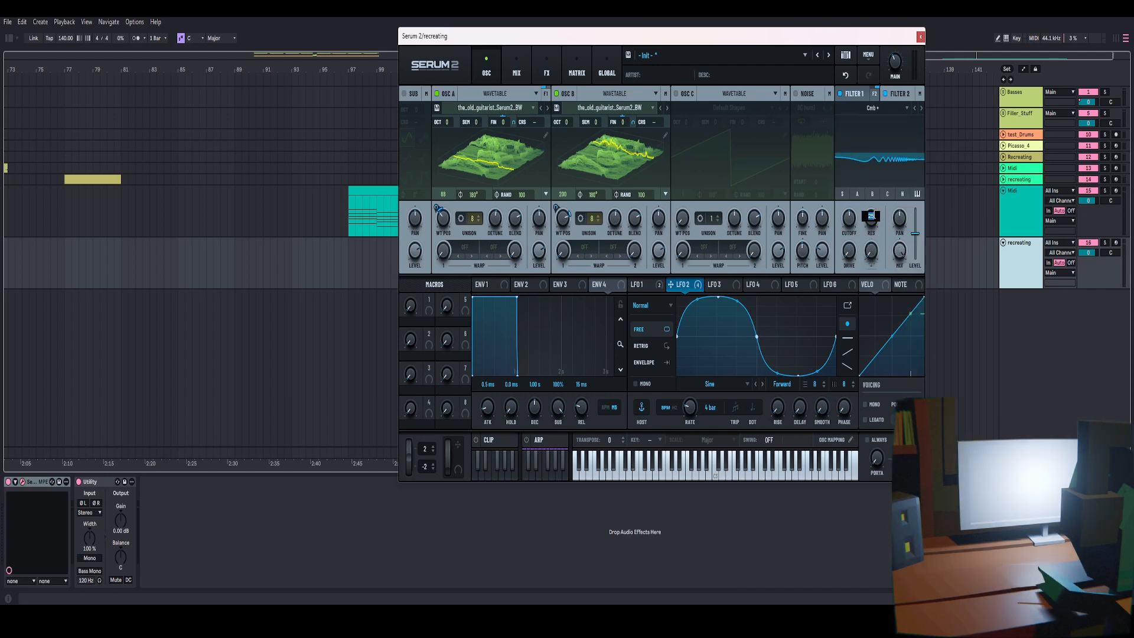
key("Return")
Step: Modulate Filter 2's resonance with LFO 2 and set the filter's drive to 17%
left_click_drag(681, 285, 813, 265)
left_click_drag(869, 219, 868, 217)
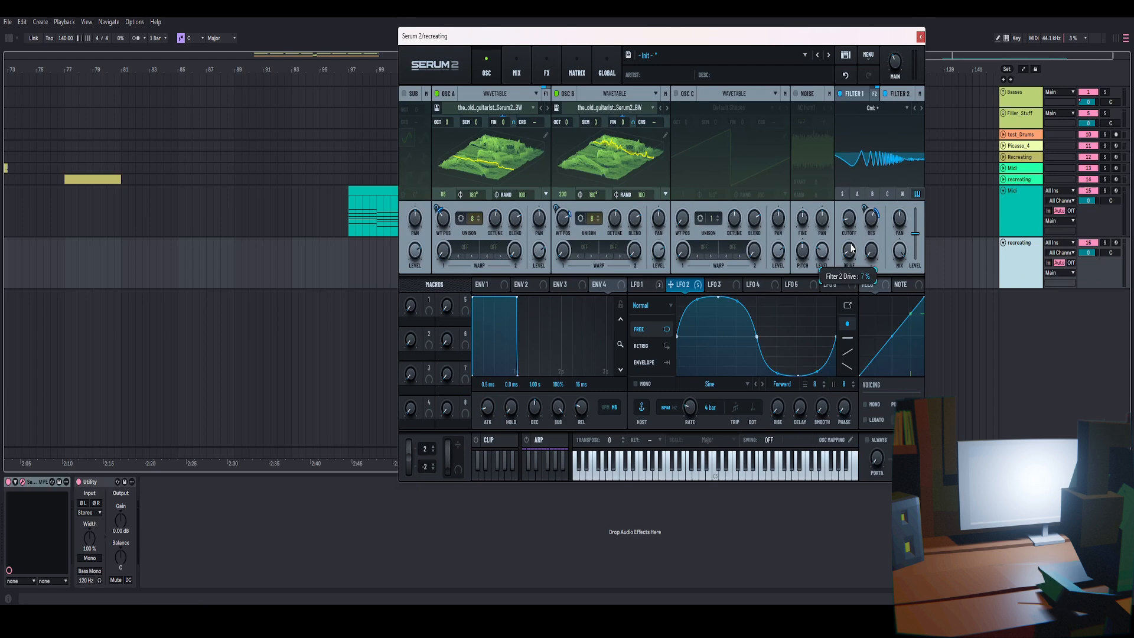
left_click_drag(851, 248, 852, 236)
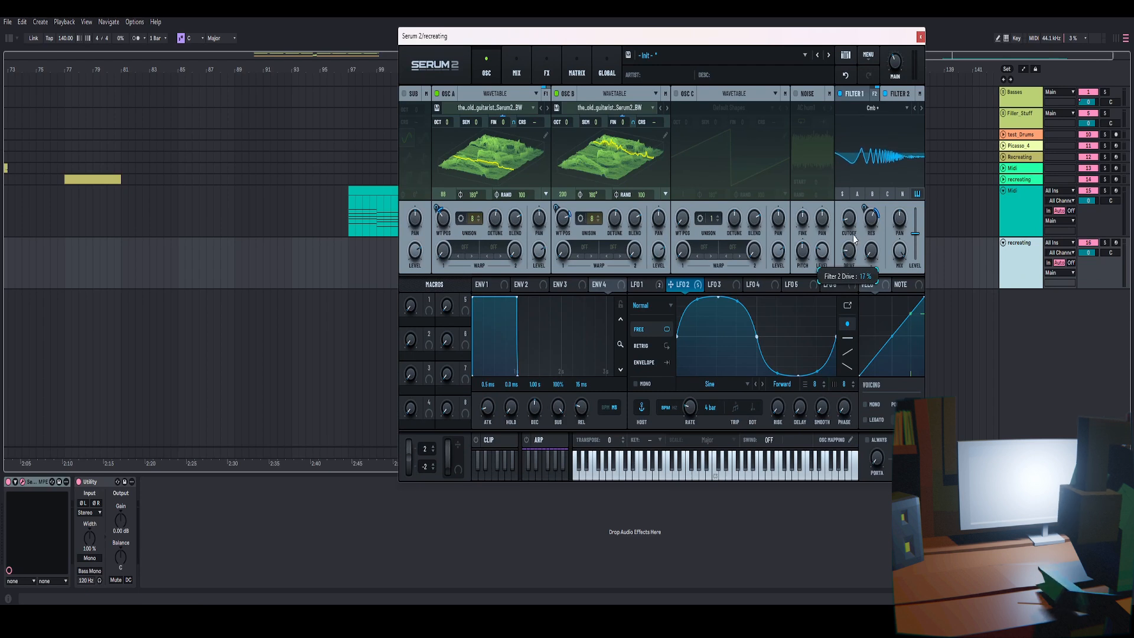
Step: Set Envelope 1's attack to about 210 ms
left_click(494, 289)
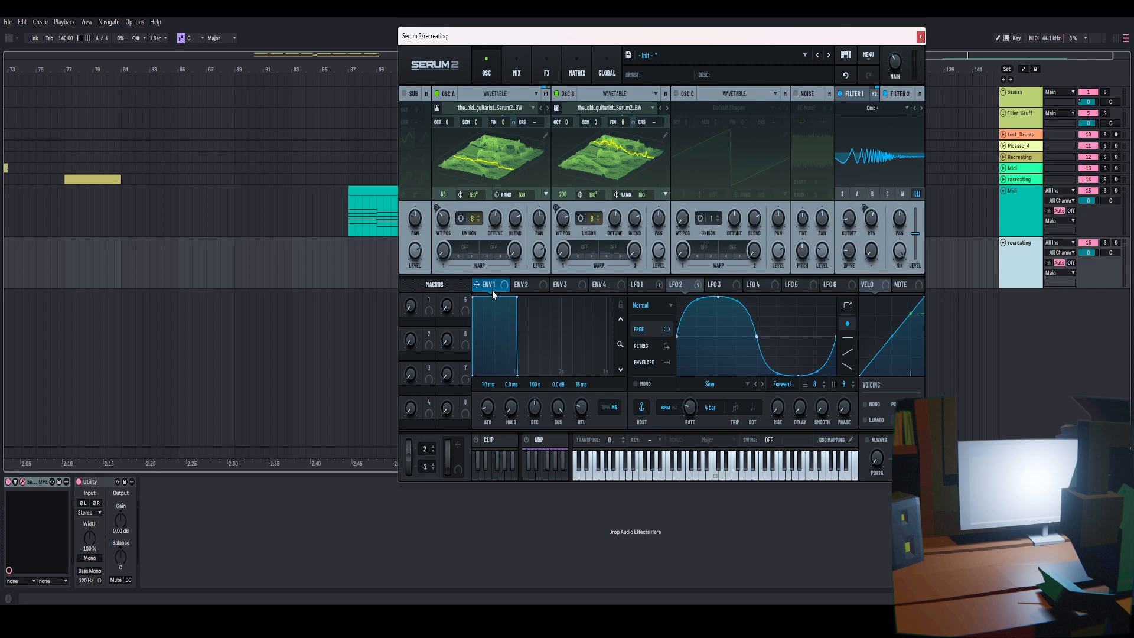
left_click_drag(491, 412, 495, 392)
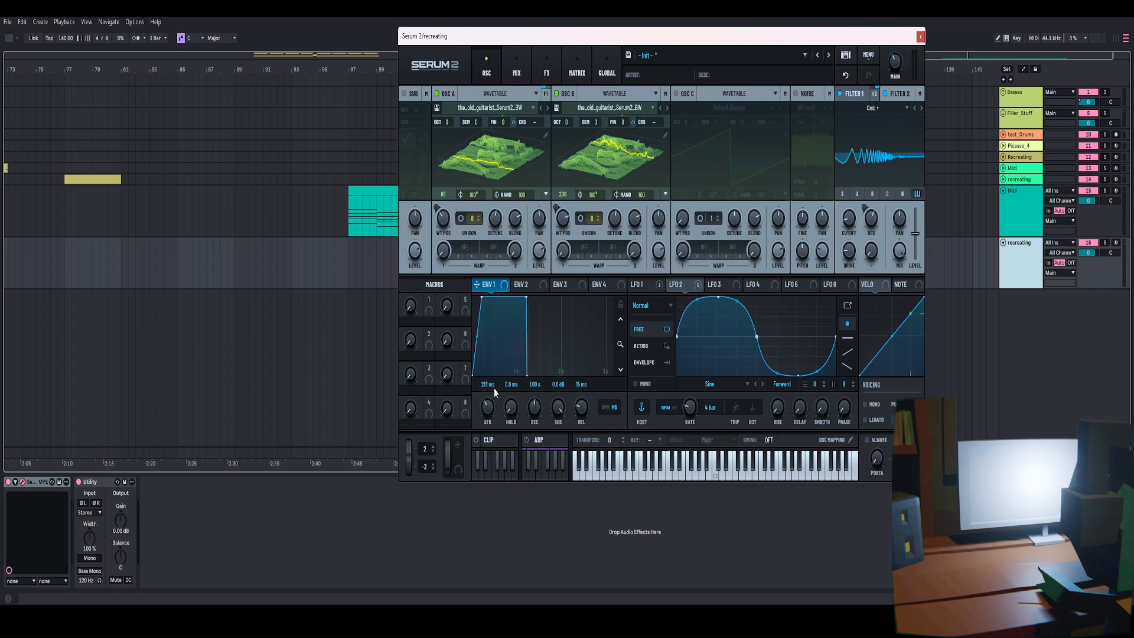
Step: Modulate the levels of oscillators A and B with LFO 3
left_click(723, 285)
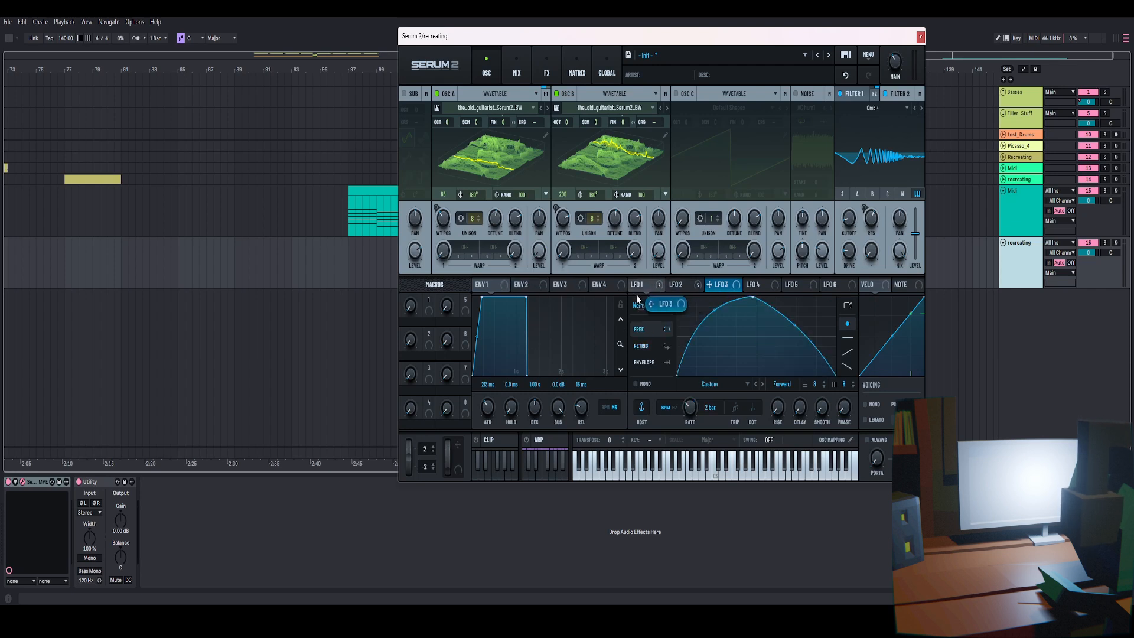
left_click(521, 284)
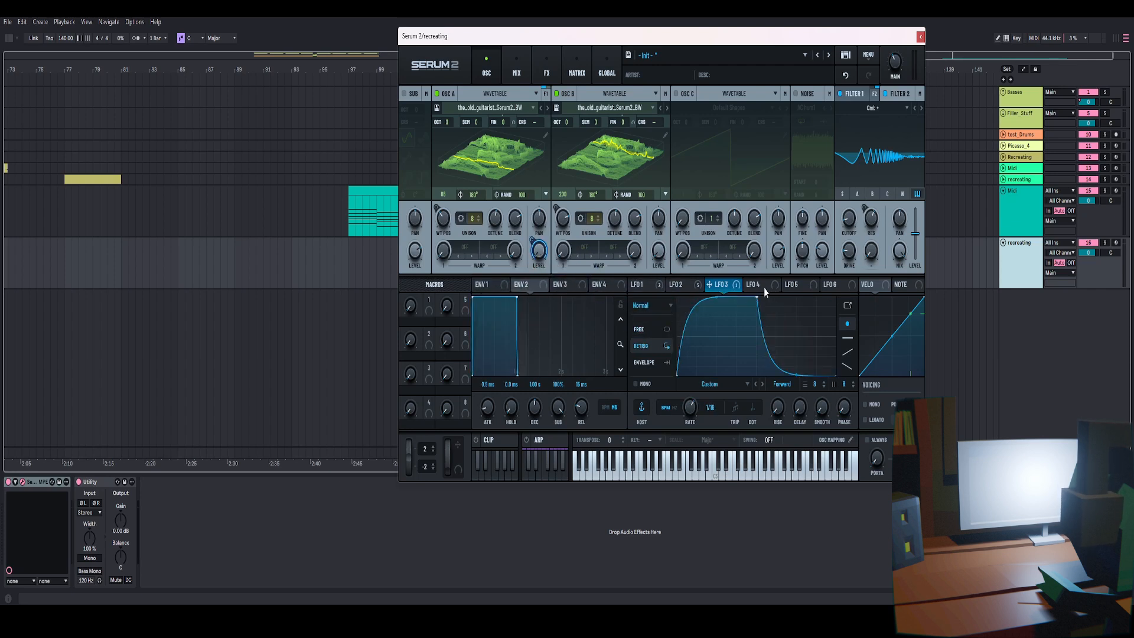
left_click_drag(731, 288, 532, 249)
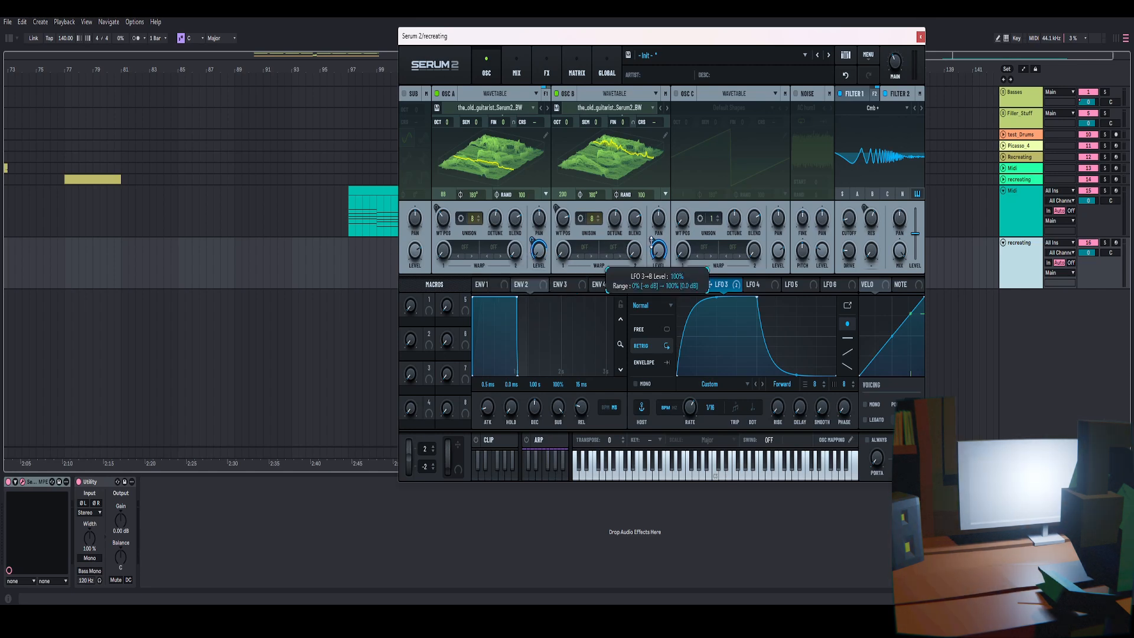
left_click_drag(651, 241, 650, 258)
Step: Play back the clip and transpose oscillator A up 7 semitones
key("space")
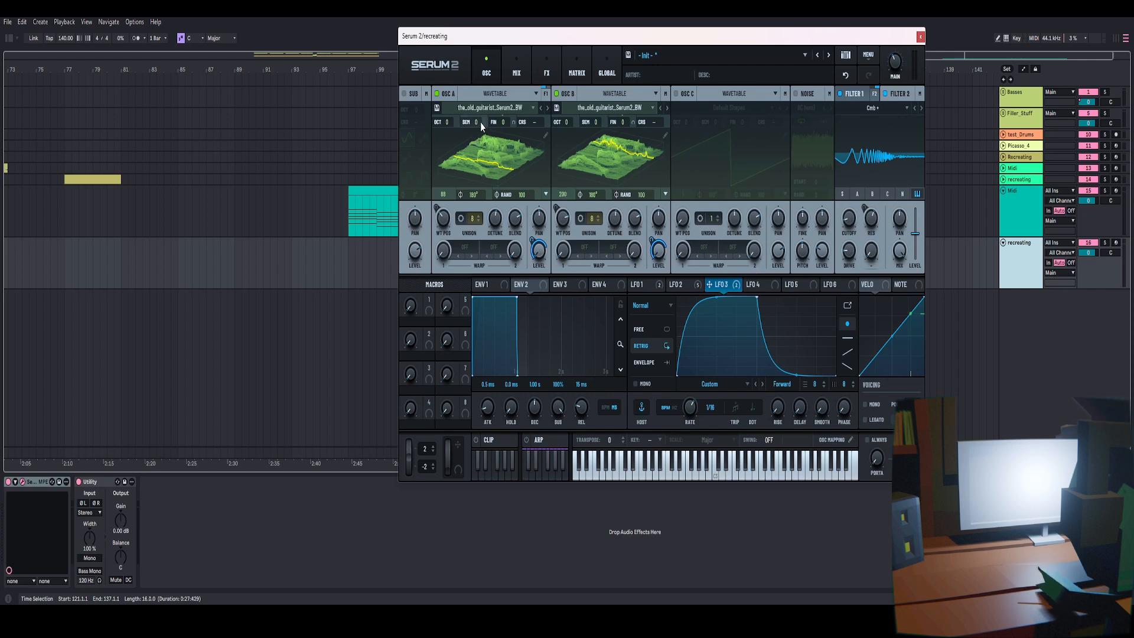
left_click_drag(477, 122, 486, 96)
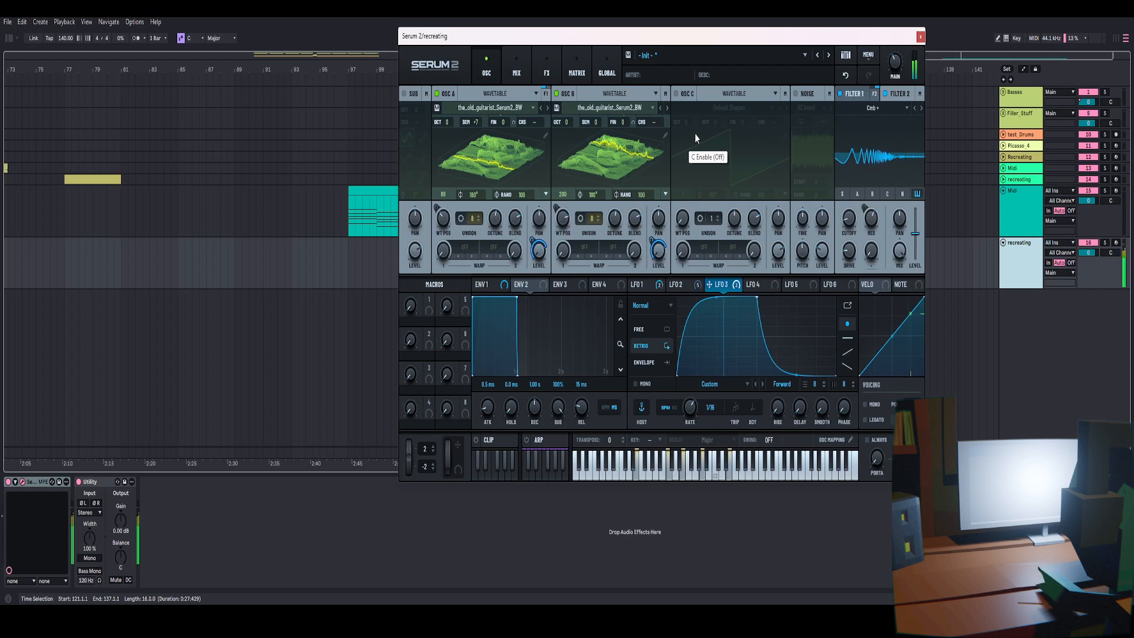
Step: Return to LFO 2's settings and raise oscillator A's wavetable position during playback
left_click(694, 285)
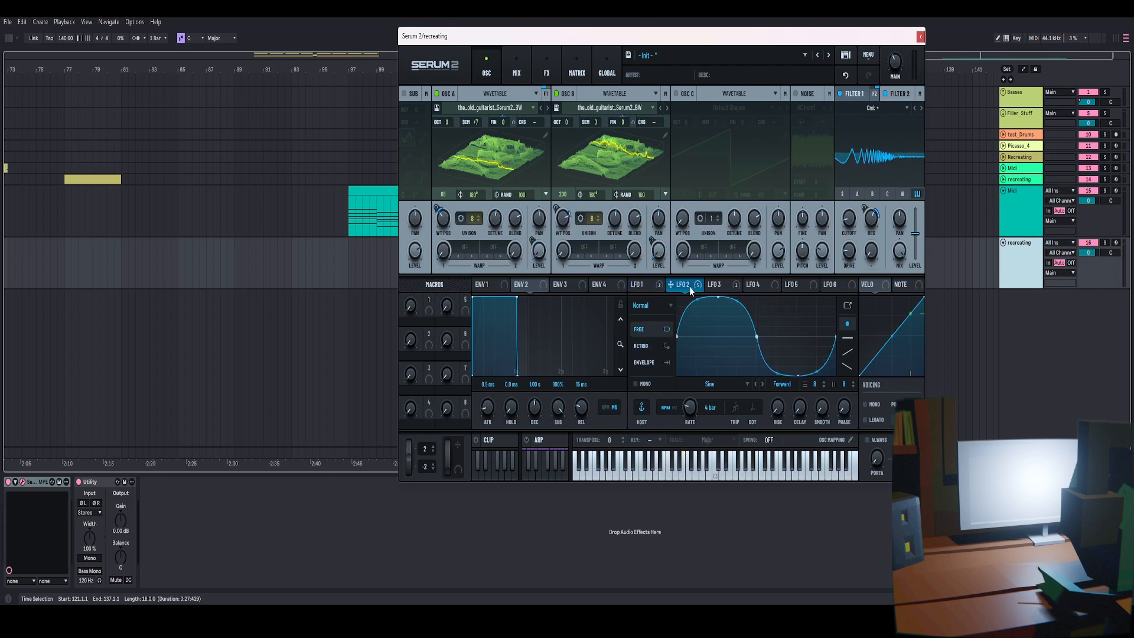
left_click(724, 284)
left_click(690, 288)
mouse_move(446, 222)
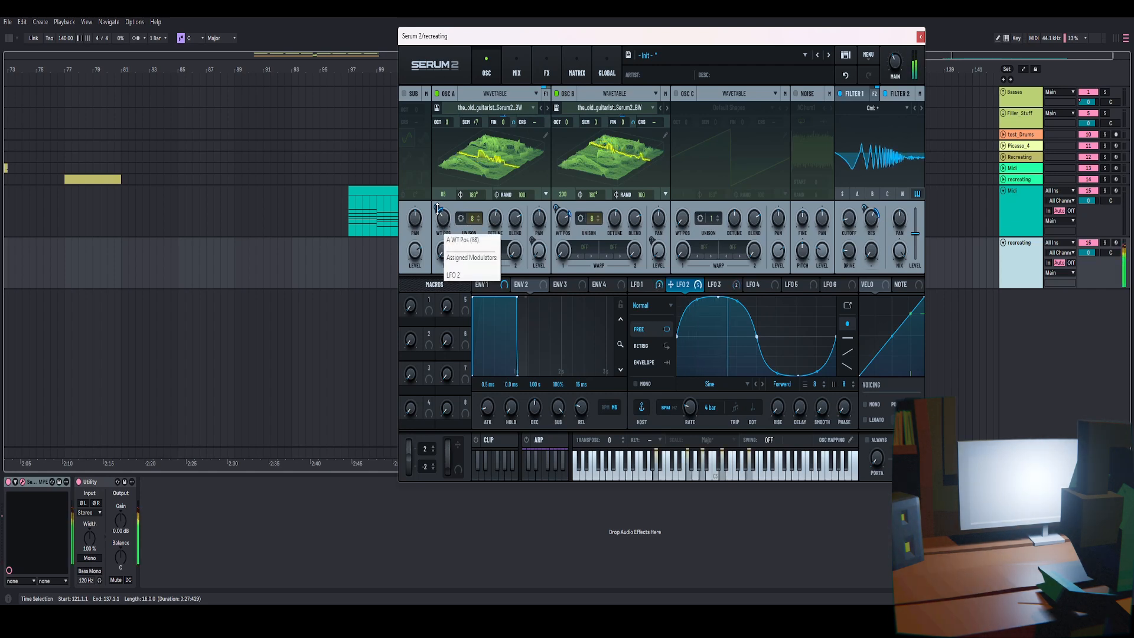
left_click_drag(442, 224, 439, 208)
mouse_move(439, 207)
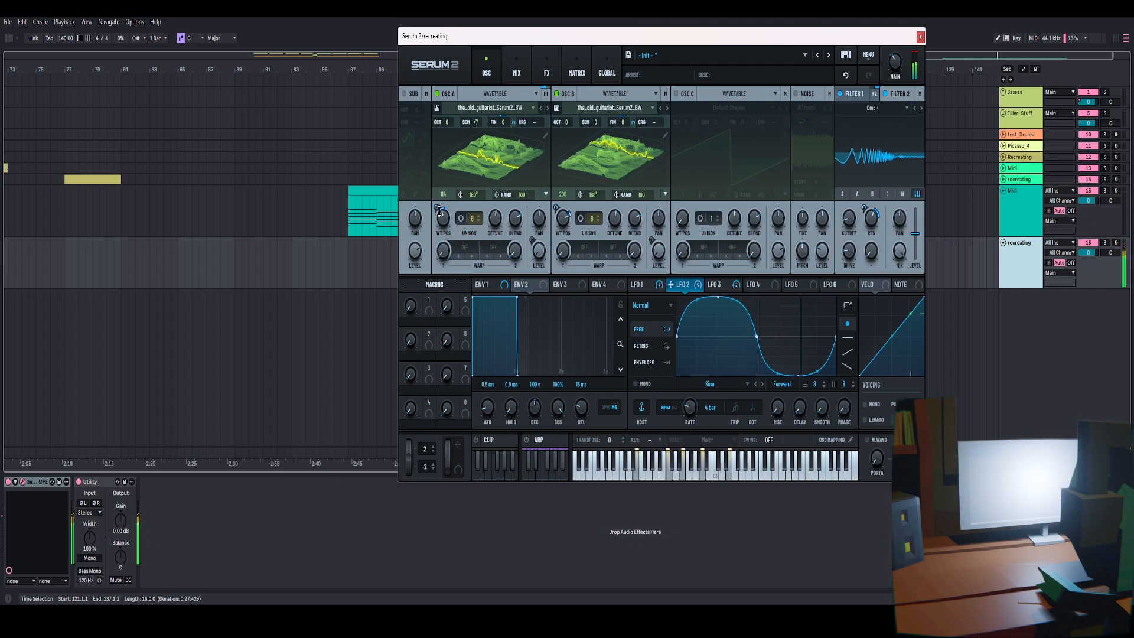
Step: Set oscillator A's wavetable position to 112 while listening to the clip
left_click_drag(445, 222, 444, 226)
left_click_drag(583, 42, 580, 44)
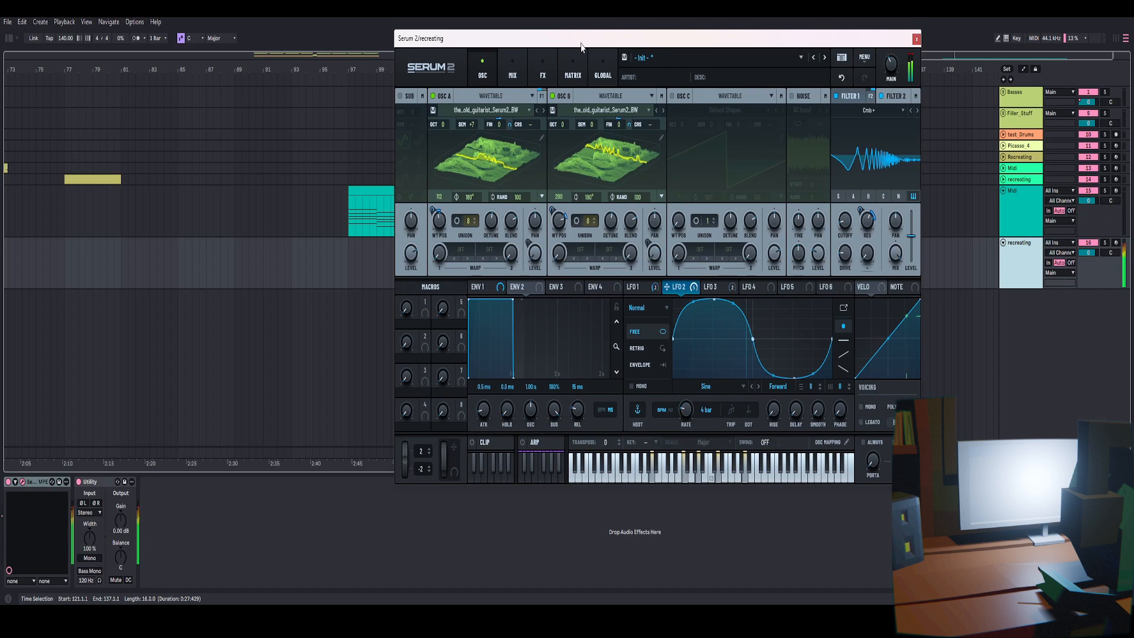
left_click_drag(581, 45, 588, 43)
mouse_move(448, 222)
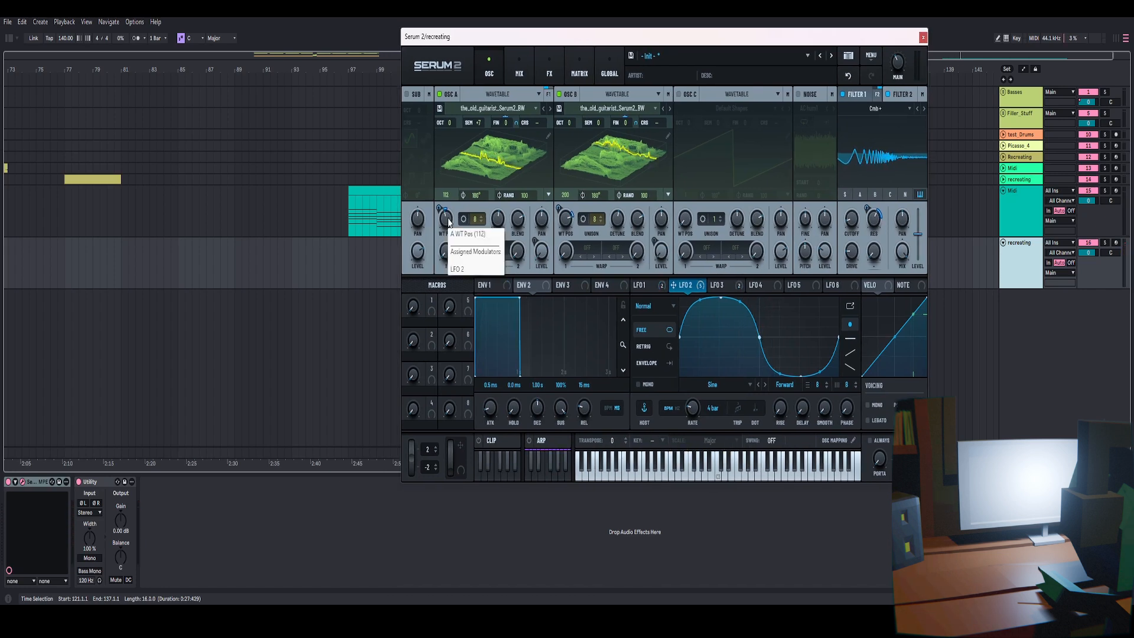
left_click_drag(449, 223, 448, 222)
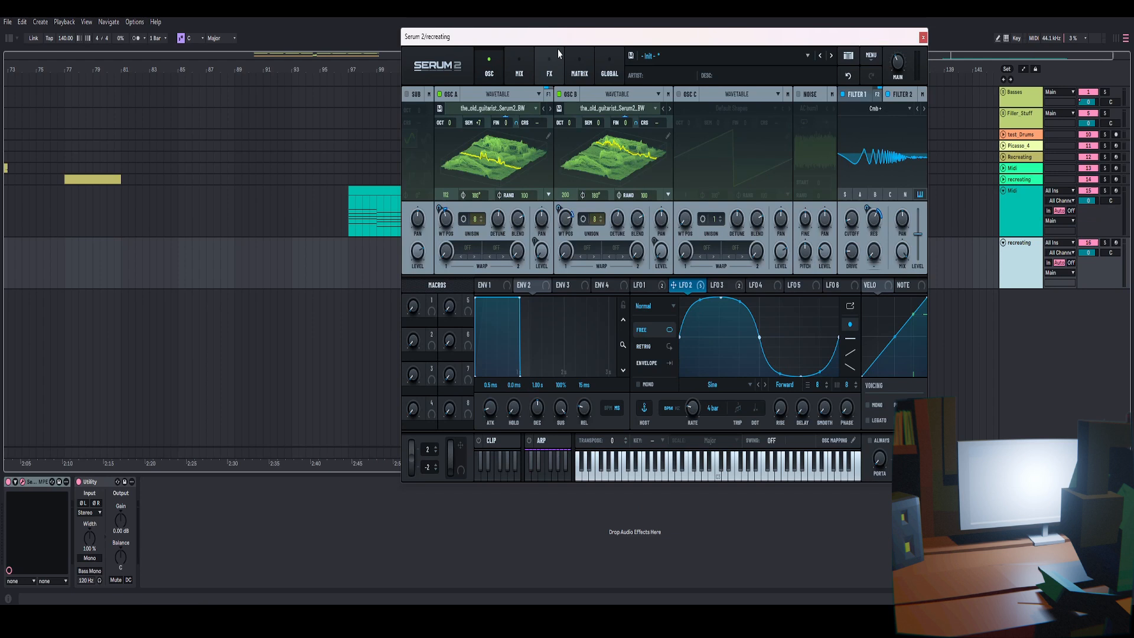
Step: Add a compressor to the main effects chain in multiband mode with a 0.0 dB threshold and about 36.3 ms release
left_click(552, 63)
left_click(411, 115)
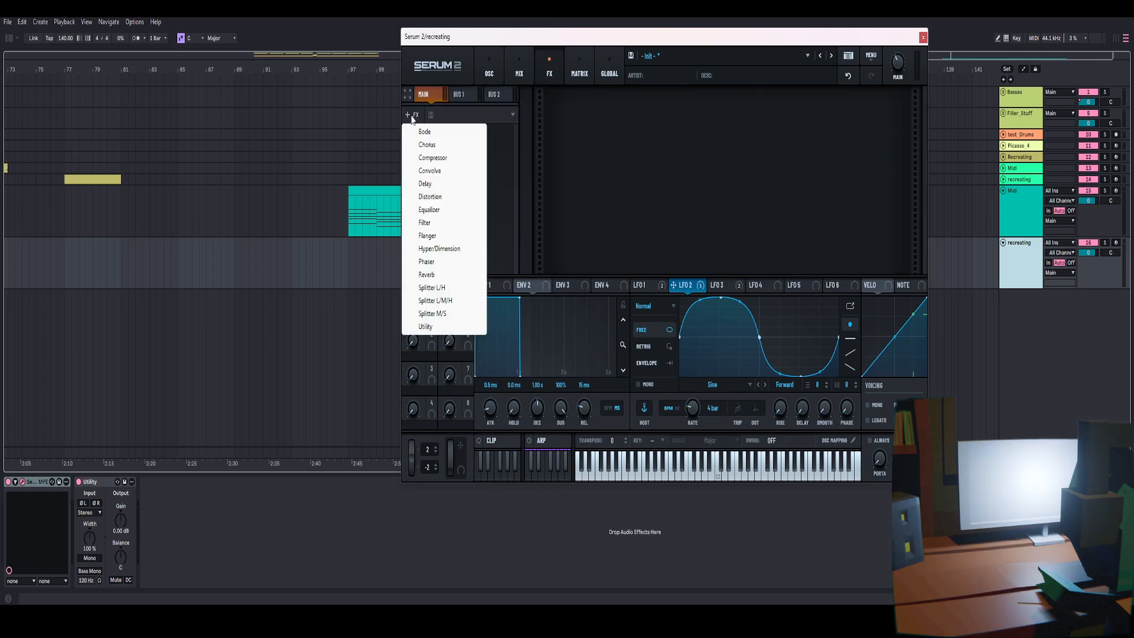
left_click(429, 159)
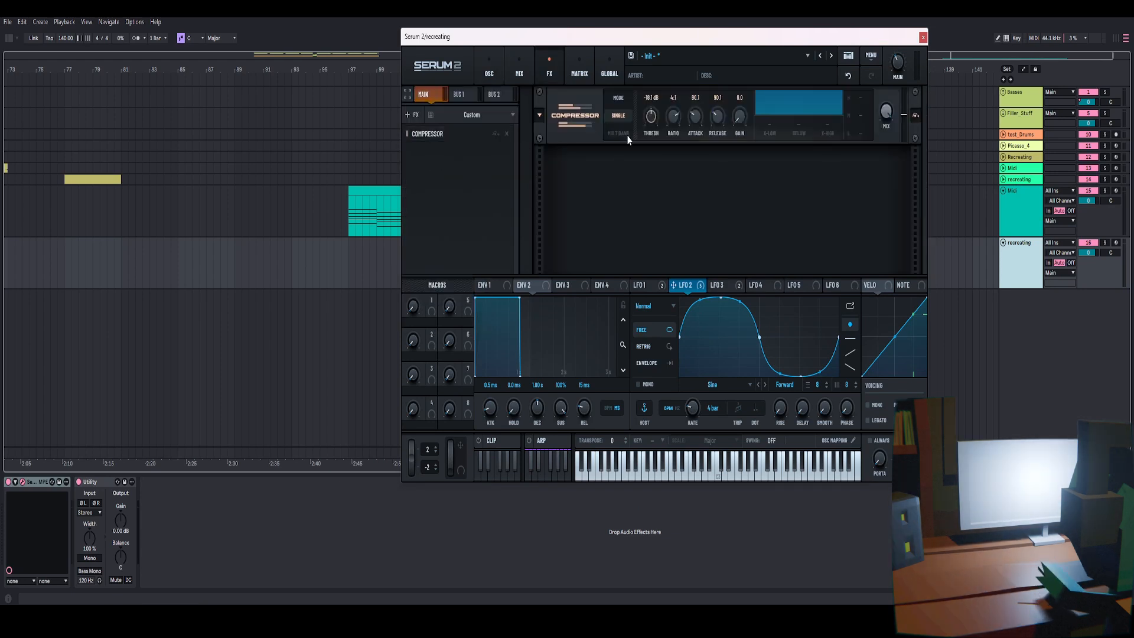
left_click_drag(652, 117, 647, 230)
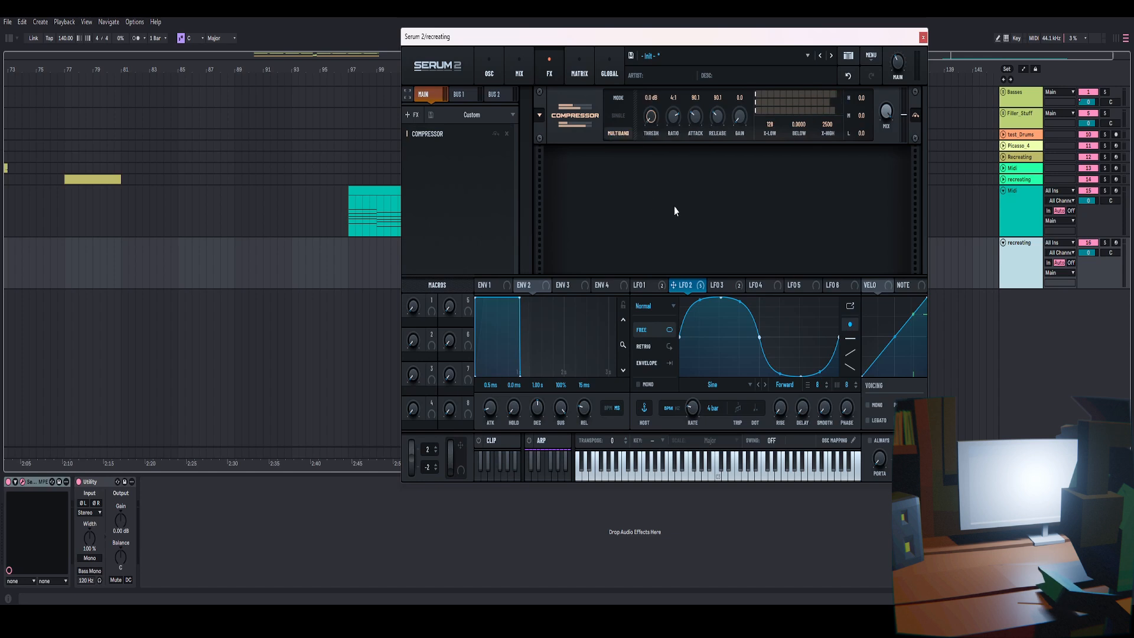
left_click_drag(716, 125, 716, 128)
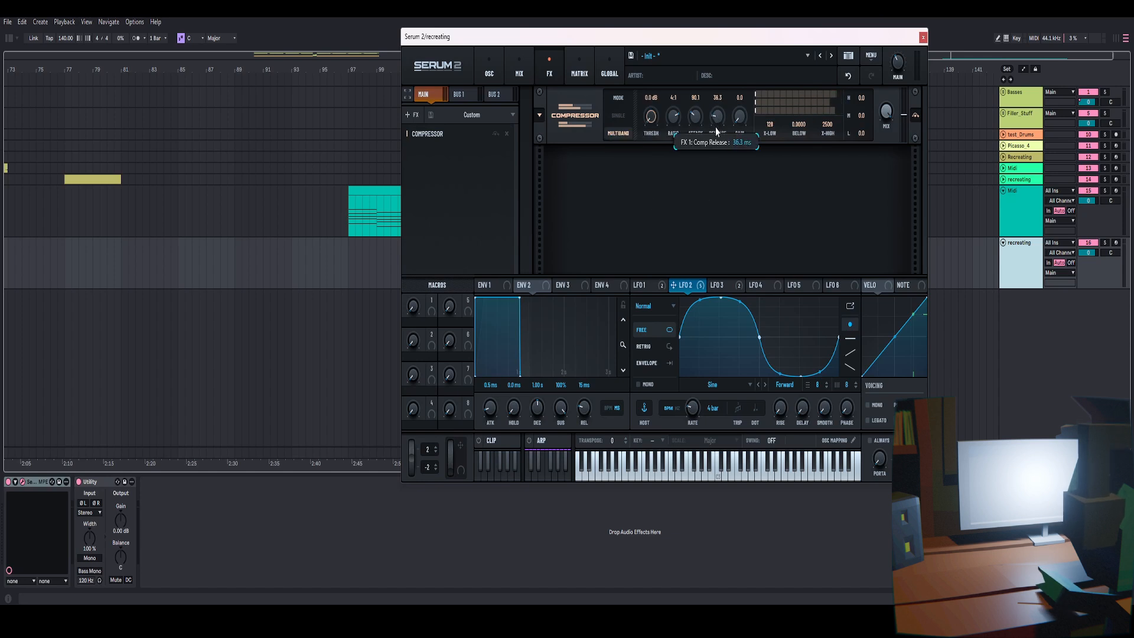
Step: Set the multiband compressor's Below ratio to about 0.42 and the main volume to about 33% during playback
left_click_drag(797, 131, 808, 108)
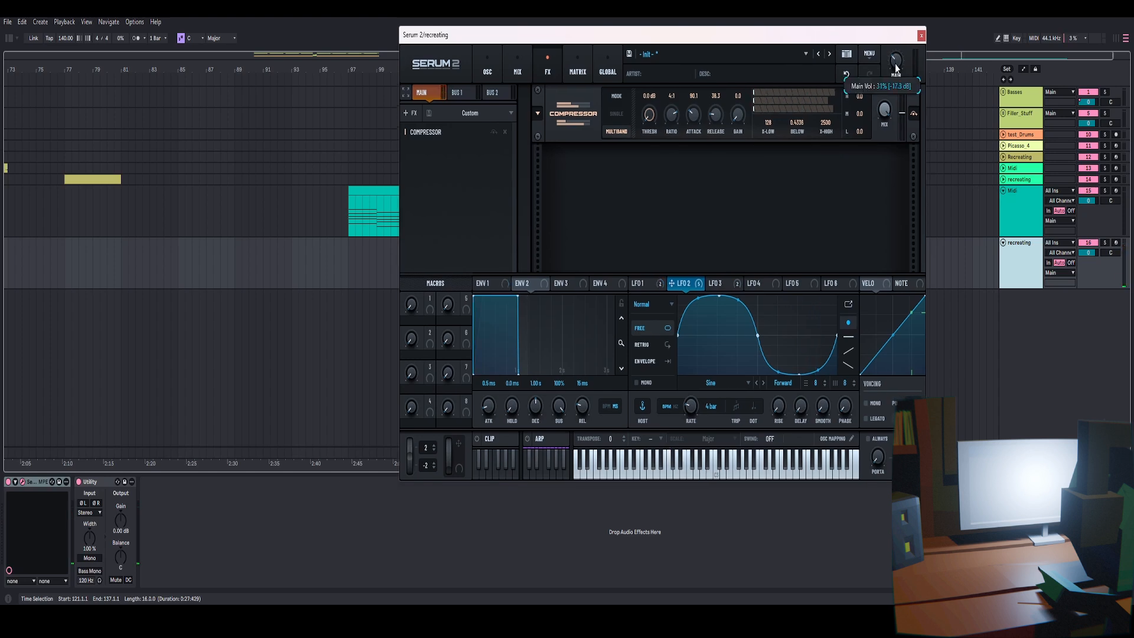
key("space")
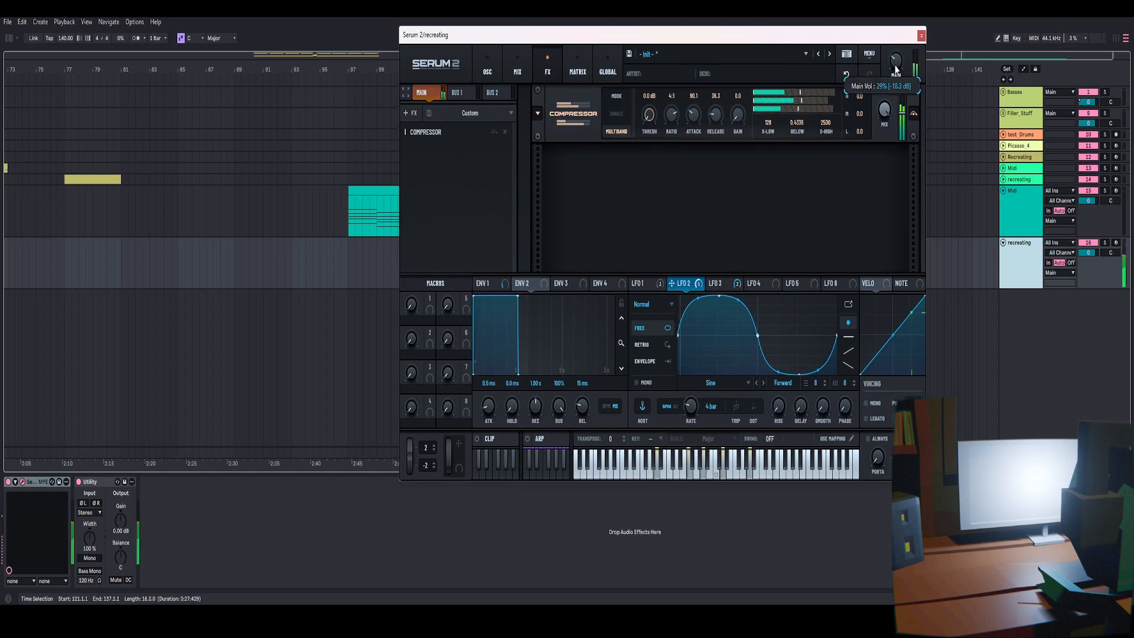
left_click_drag(896, 68, 895, 70)
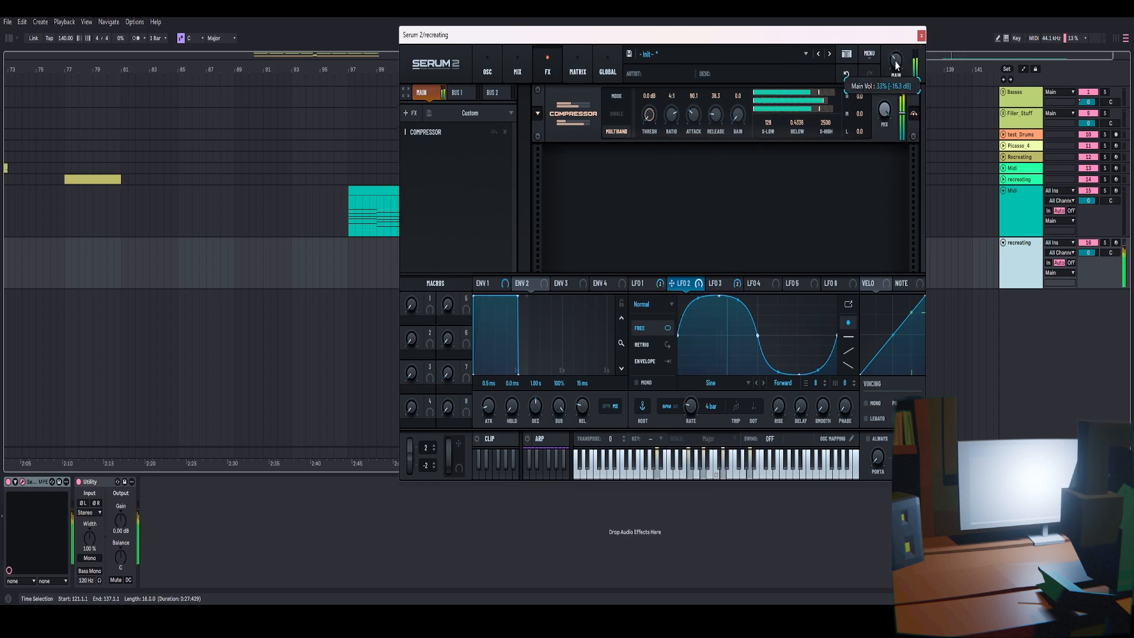
left_click_drag(800, 131, 800, 135)
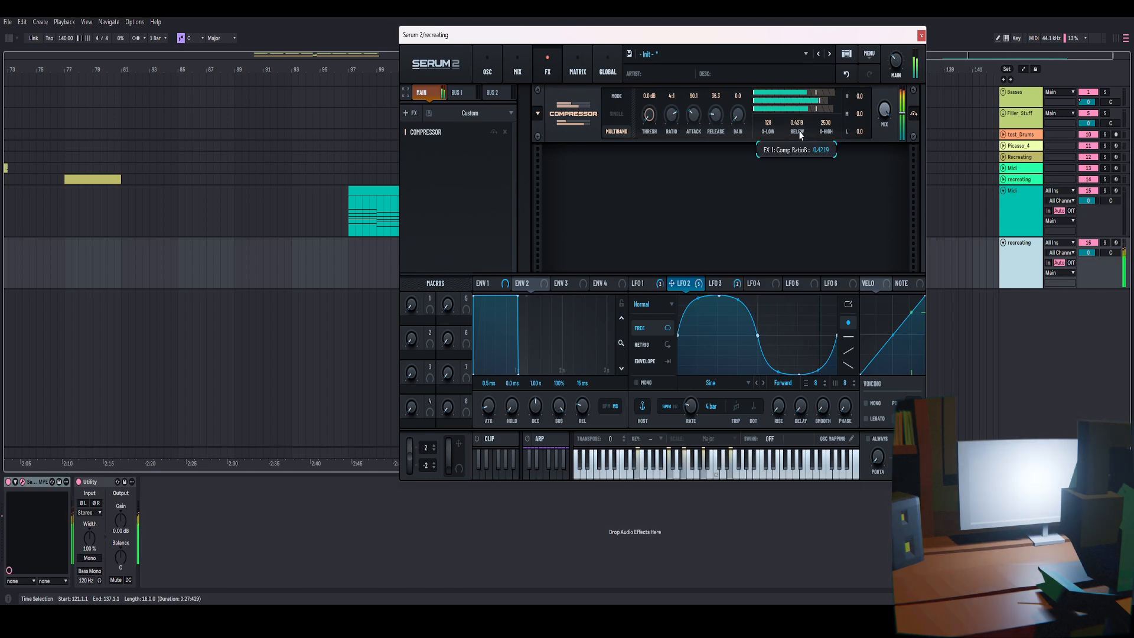
Step: Add an equalizer after the compressor with its low band as a low cut at about 258 Hz and Q about 39%
left_click(409, 113)
left_click(425, 208)
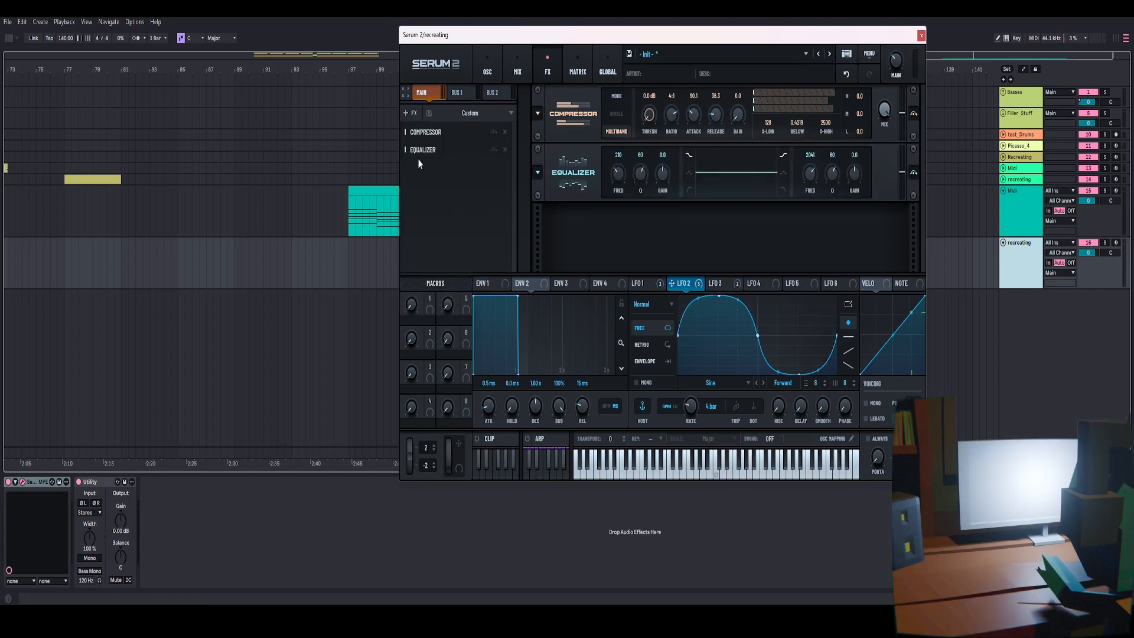
left_click(688, 189)
left_click_drag(641, 177, 640, 194)
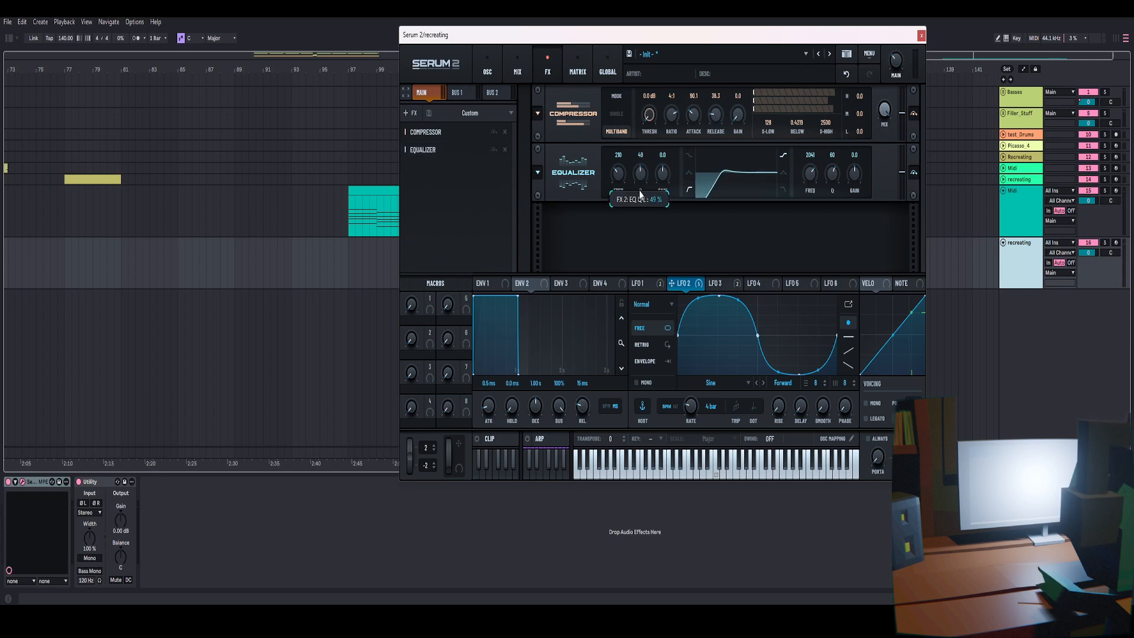
double_click(617, 172)
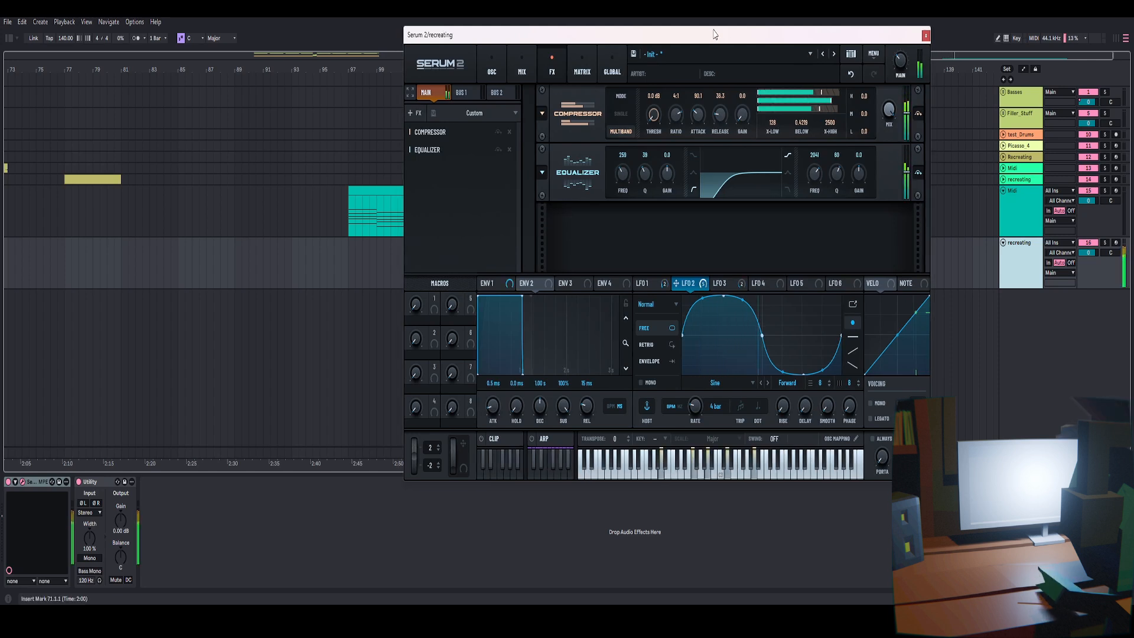
Step: Return to the oscillators and set oscillator A's wavetable position to 120 while auditioning the clip
left_click(492, 66)
left_click_drag(541, 34, 543, 34)
key("space")
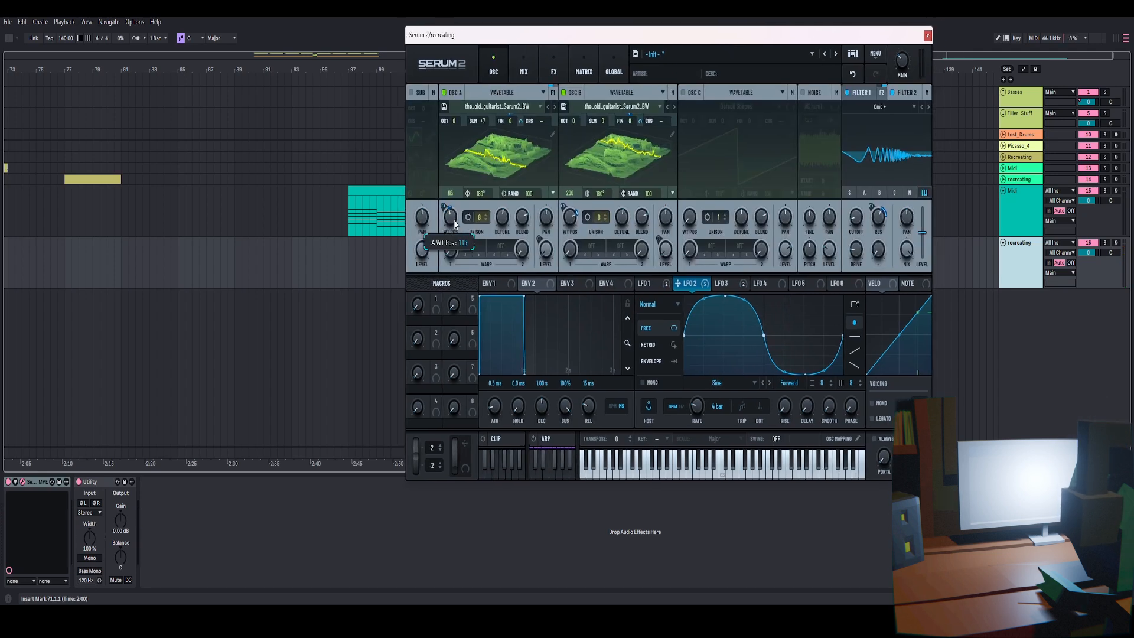
left_click_drag(455, 221, 456, 219)
key("space")
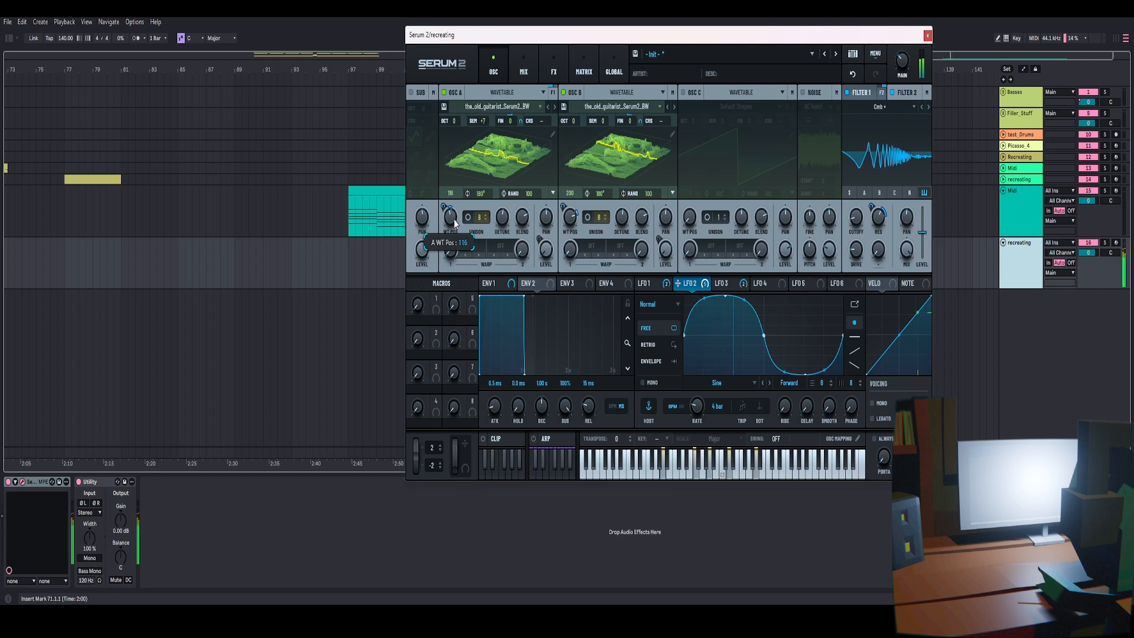
mouse_move(456, 221)
left_mouse_down()
mouse_move(445, 249)
mouse_move(463, 205)
mouse_move(460, 235)
mouse_move(452, 219)
left_mouse_up()
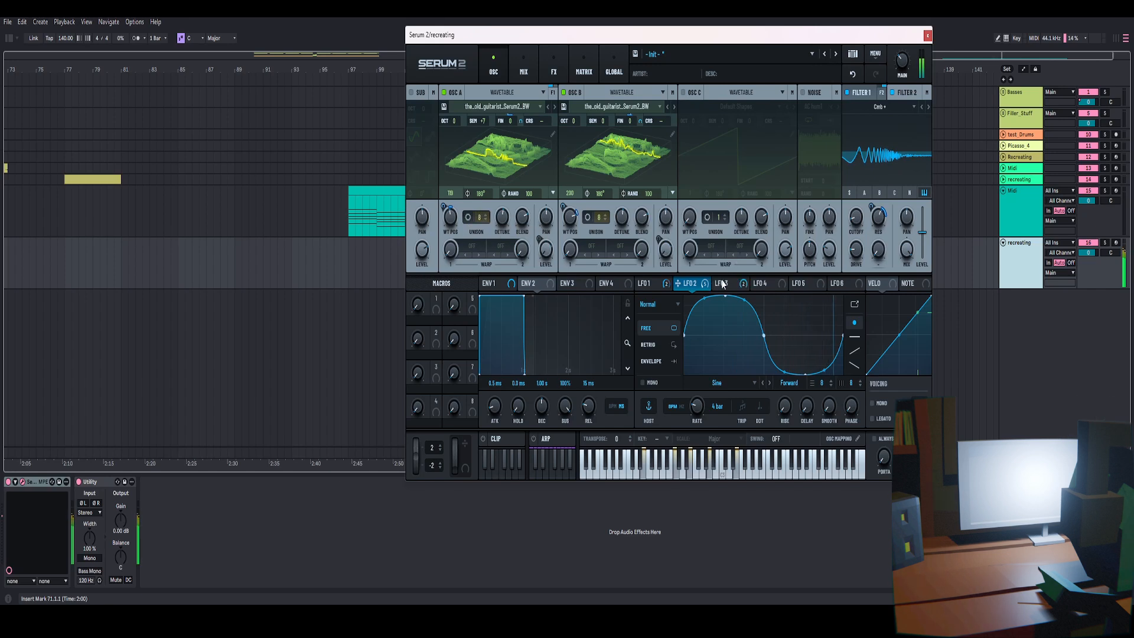
left_click_drag(451, 221, 454, 223)
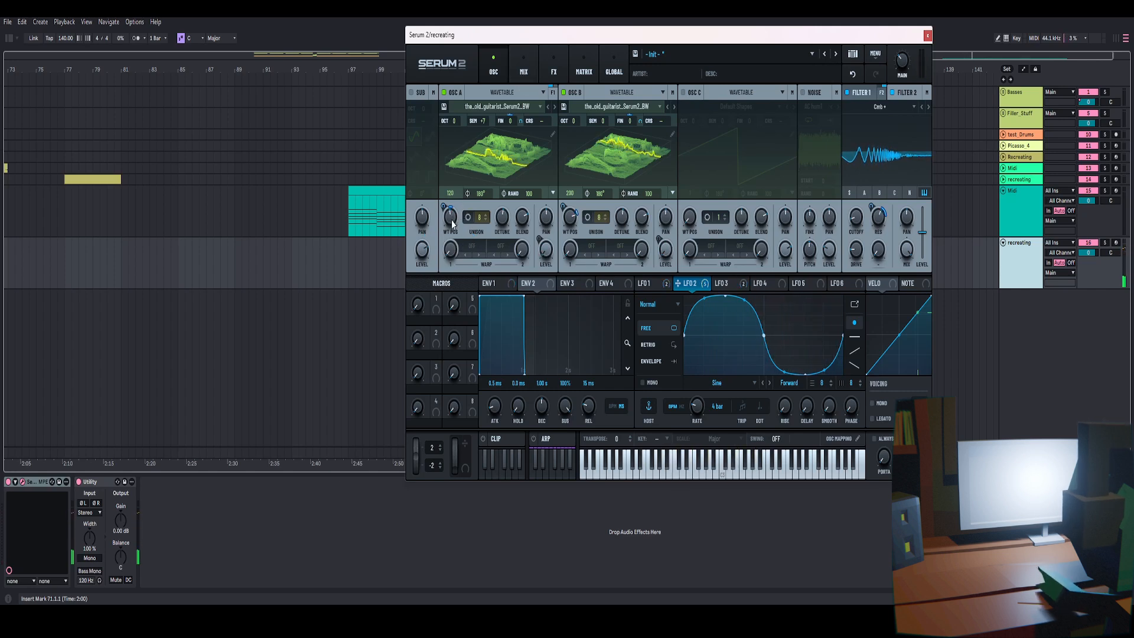
mouse_move(452, 222)
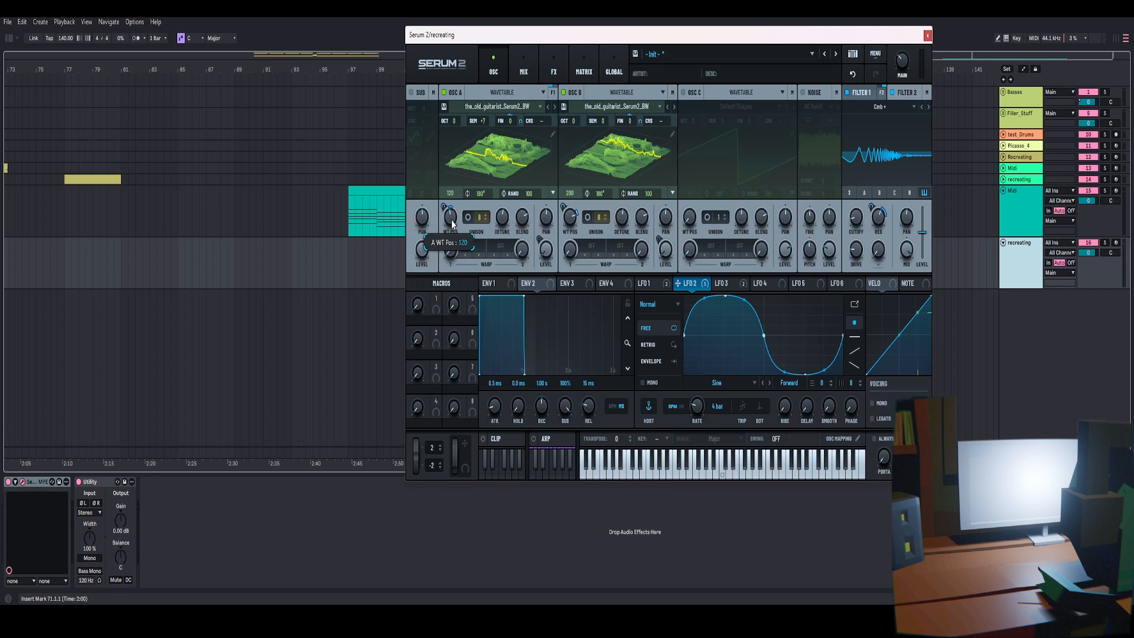
Step: Add a second compressor after the equalizer and set its threshold to -30.0 dB
left_click(553, 67)
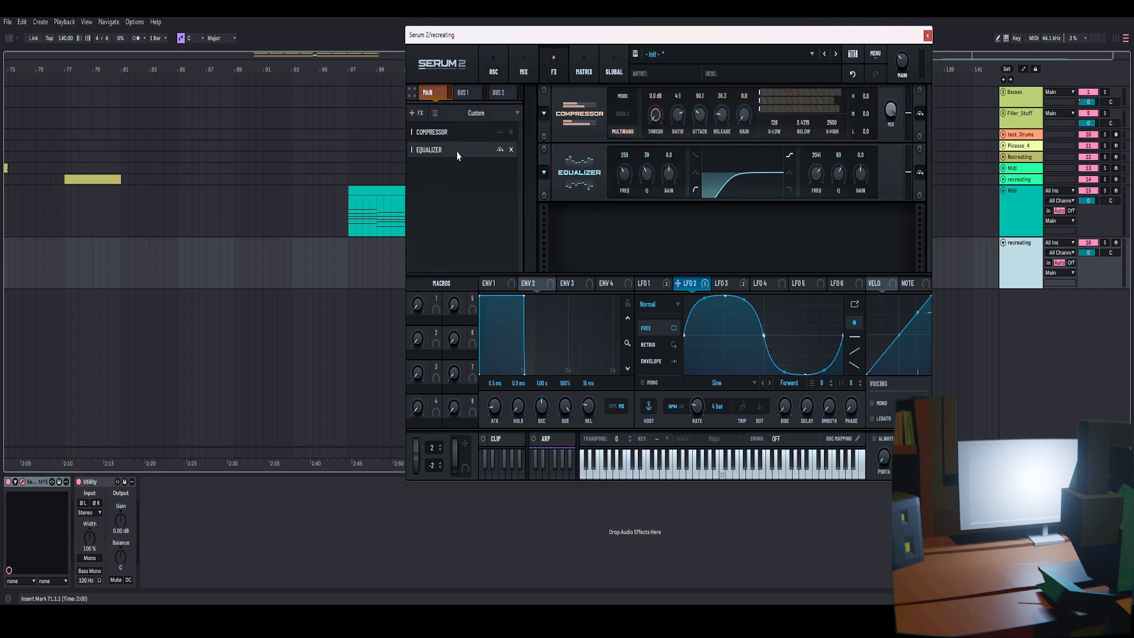
left_click(454, 152)
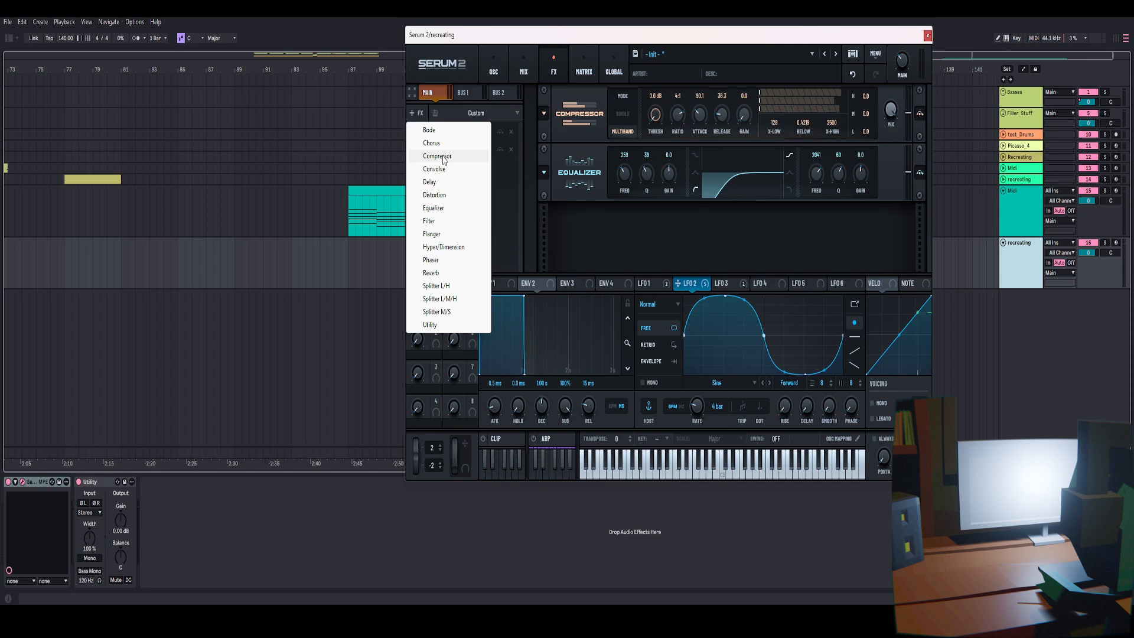
left_click(444, 156)
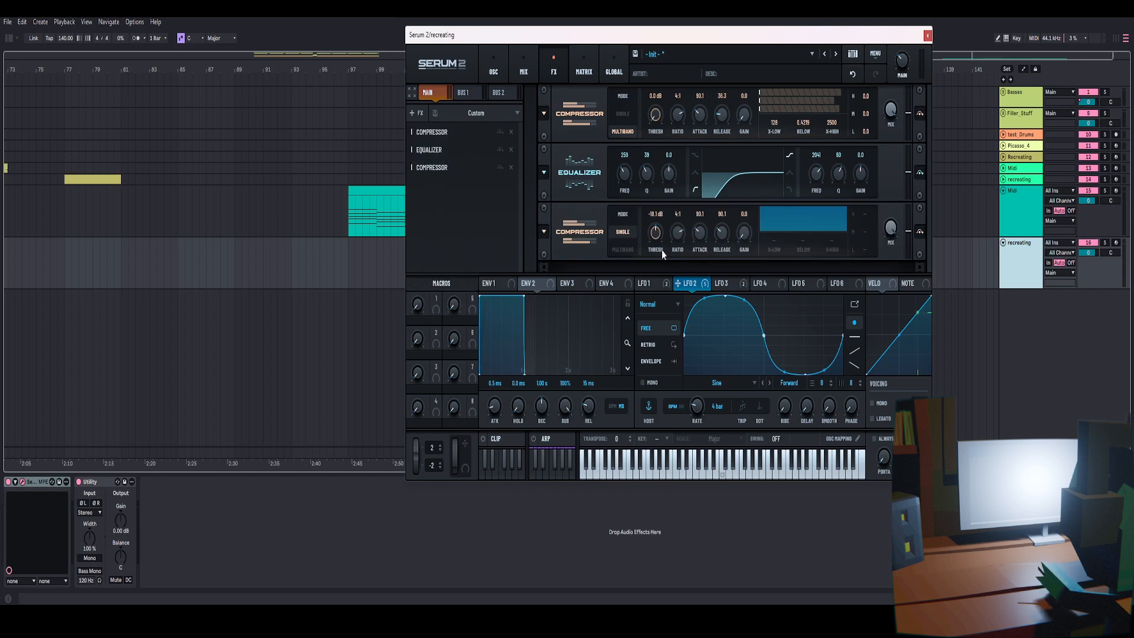
double_click(655, 232)
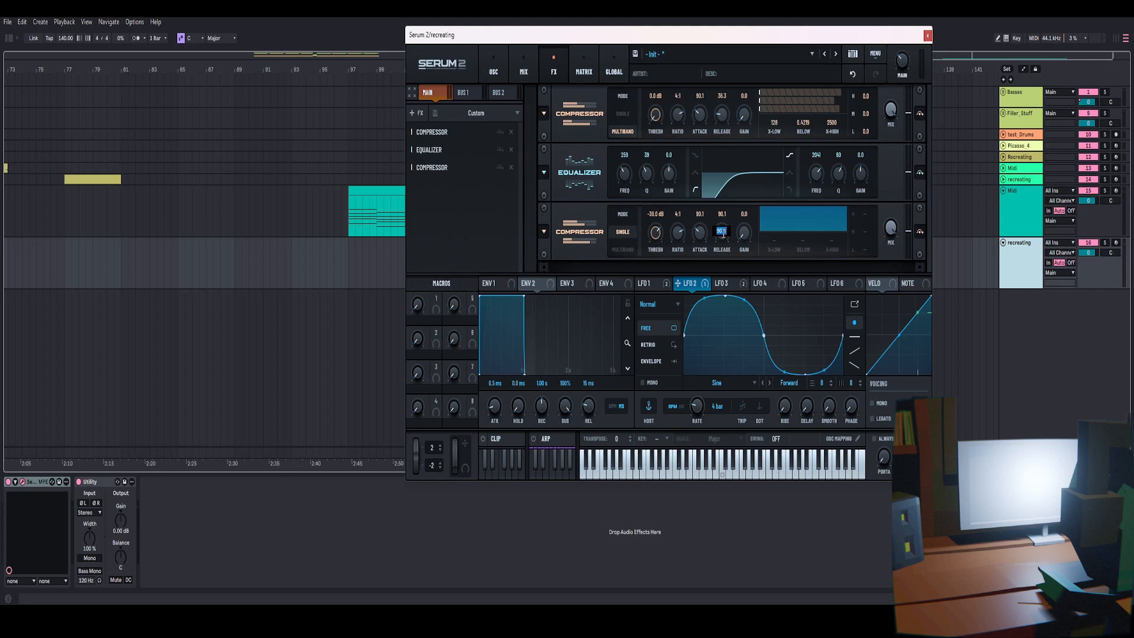
Step: Set the second compressor's release to 500 ms and attack to 0.1 ms, and raise its gain
type("500")
key("Return")
left_click_drag(696, 232, 691, 320)
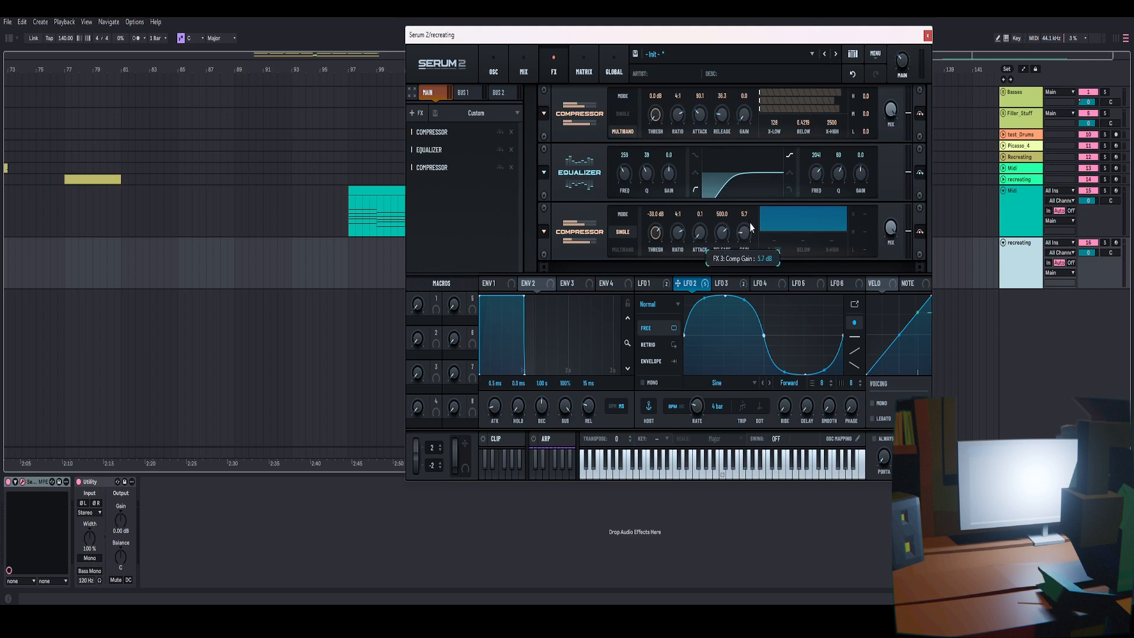
mouse_move(753, 222)
left_mouse_down()
mouse_move(760, 199)
mouse_move(744, 239)
left_mouse_up()
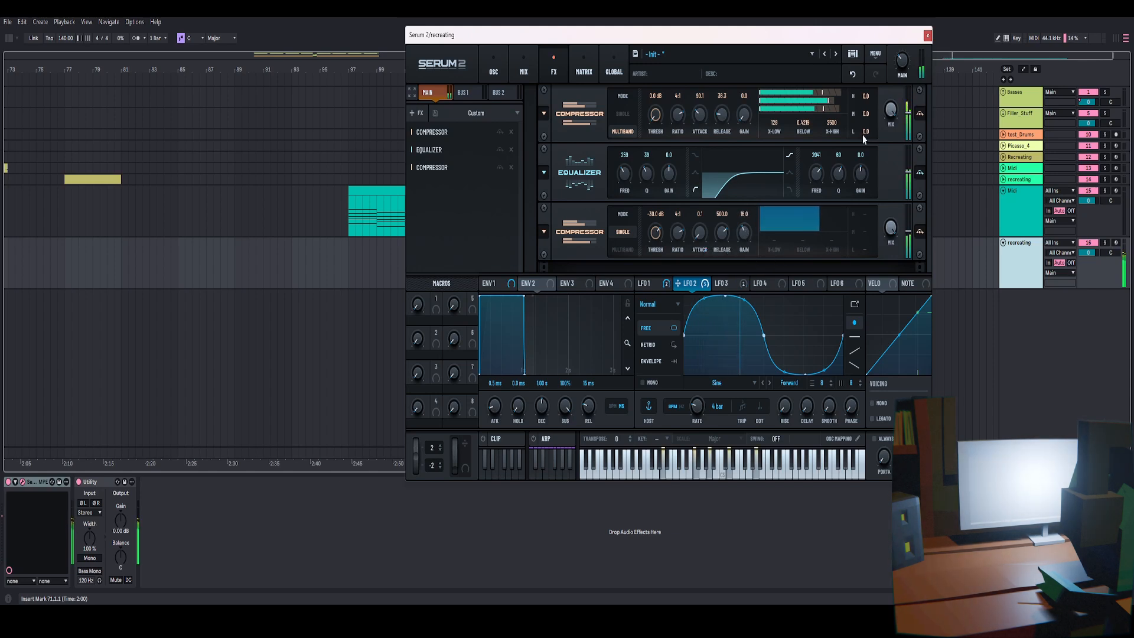
Step: Raise the synth's main volume while playing back the clip, and stop playback
key("space")
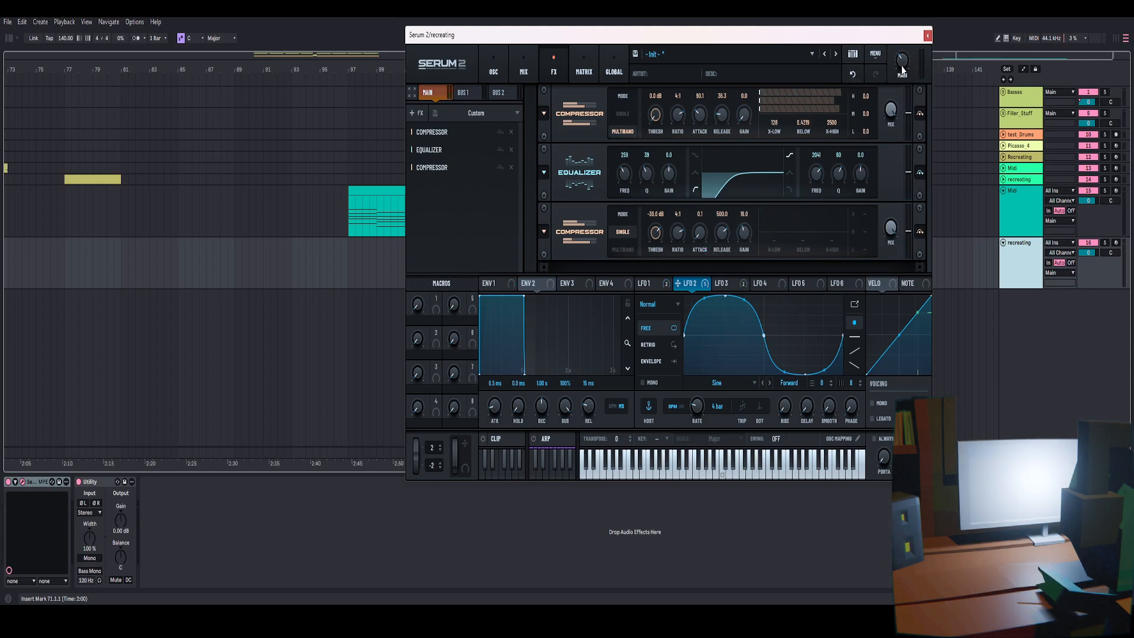
key("space")
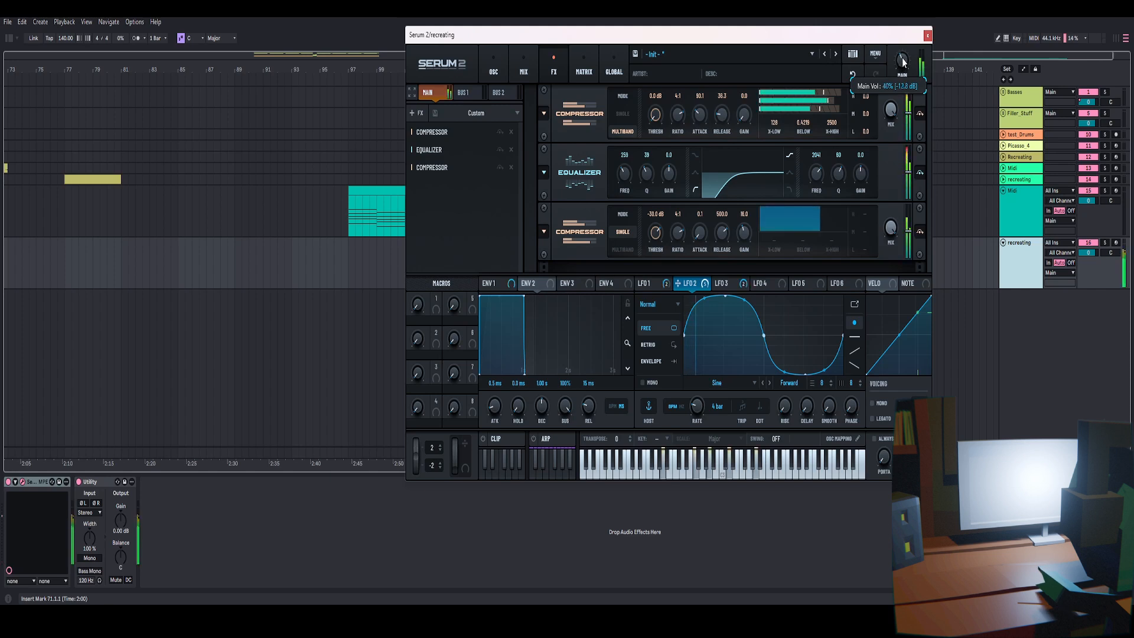
left_click_drag(905, 53, 905, 51)
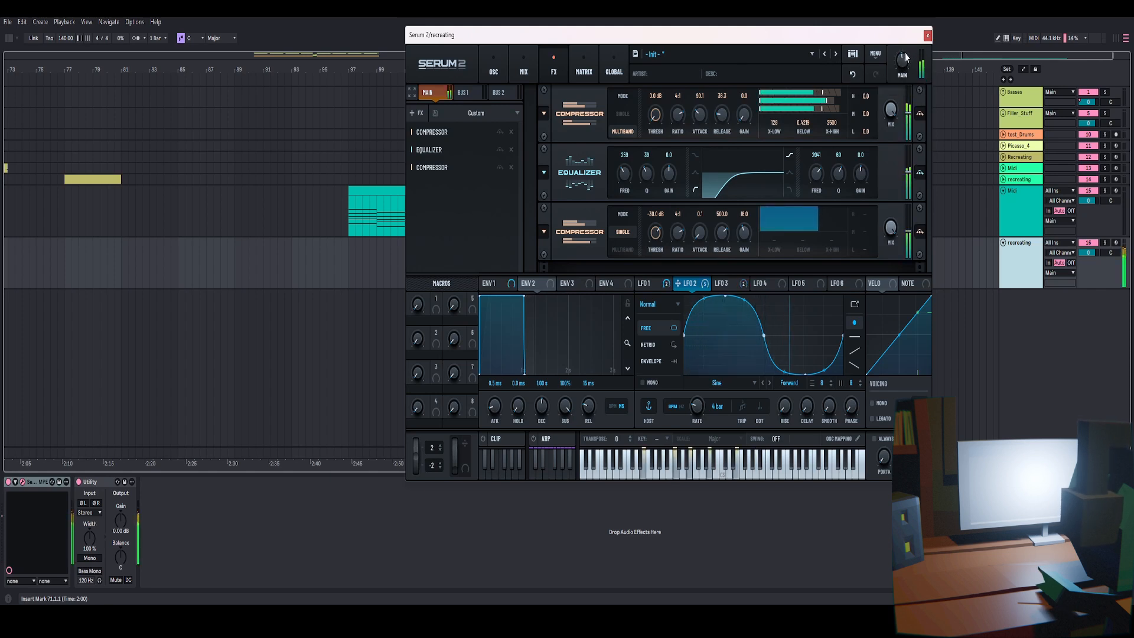
left_click_drag(719, 41, 721, 40)
key("space")
Step: Add a second equalizer at the end of the chain with a low cut at about 251 Hz and Q 42%, and audition it
left_click(419, 112)
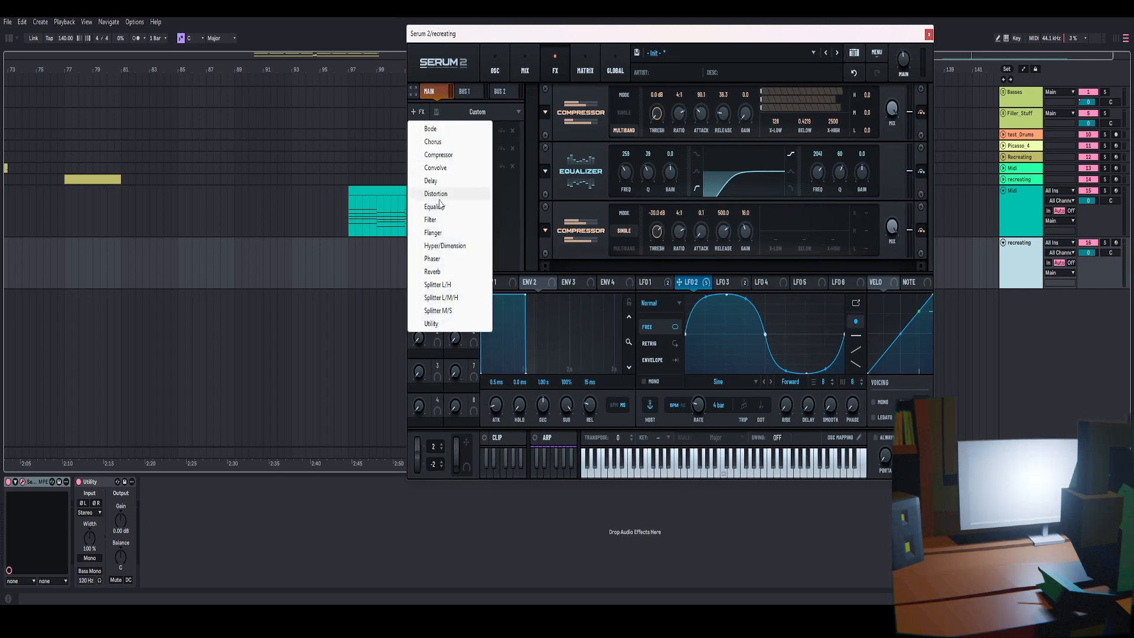
left_click(440, 208)
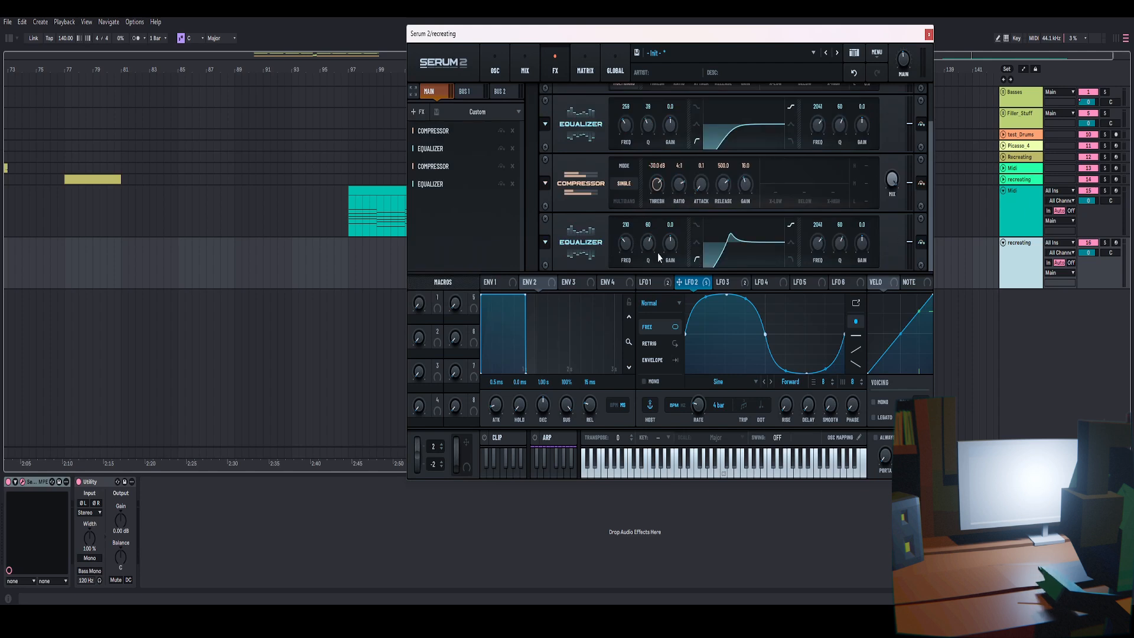
left_click_drag(627, 247, 630, 234)
key("space")
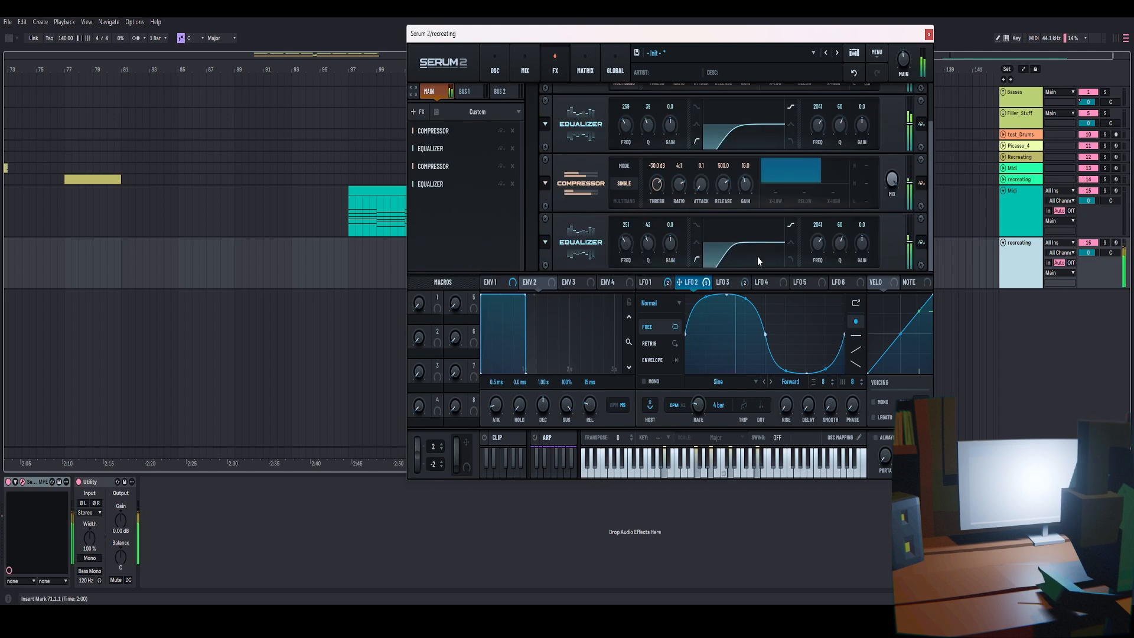
key("space")
Step: Make the second equalizer's high band a peak at about 3296 Hz with 3 dB gain and Q 42%
left_click(791, 243)
left_click_drag(862, 246, 863, 243)
double_click(862, 242)
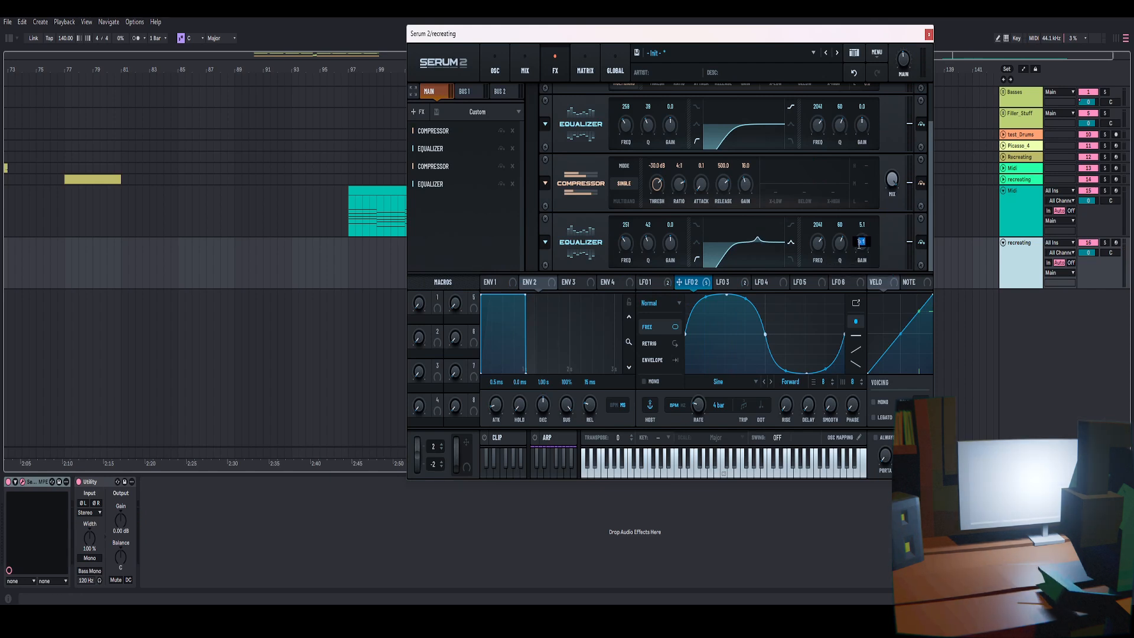
type("3")
key("Return")
left_click_drag(818, 243, 841, 260)
type("42")
key("Return")
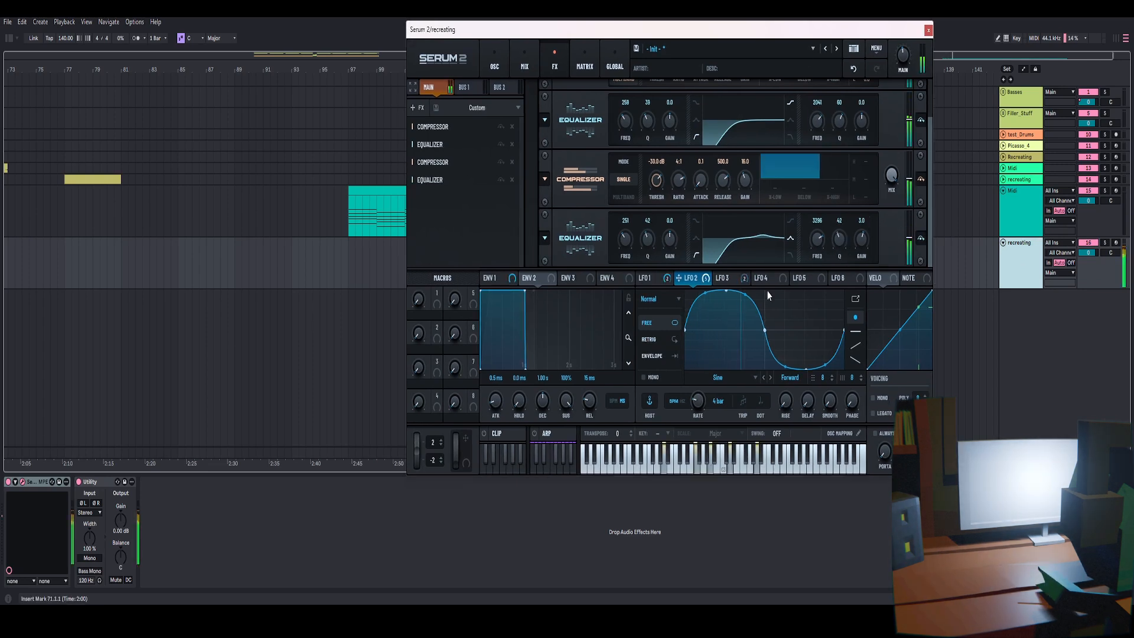
Step: Set the second equalizer's low-cut frequency to 170 Hz and return to the oscillators and filters
right_click(735, 290)
left_click_drag(625, 238, 628, 242)
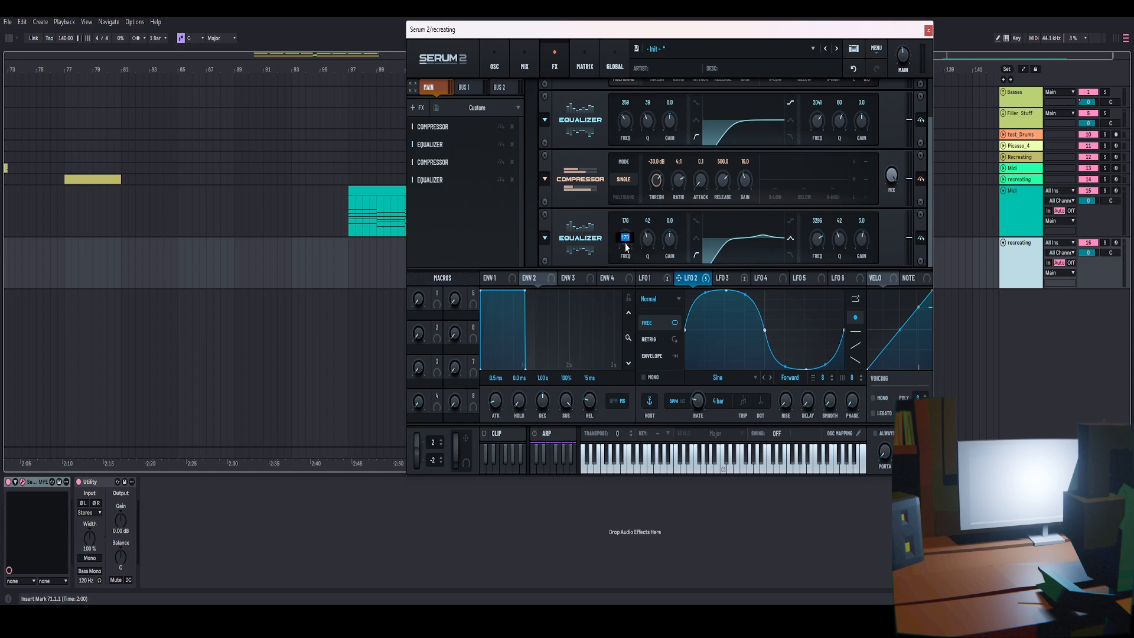
left_click(494, 66)
left_click_drag(808, 35, 764, 24)
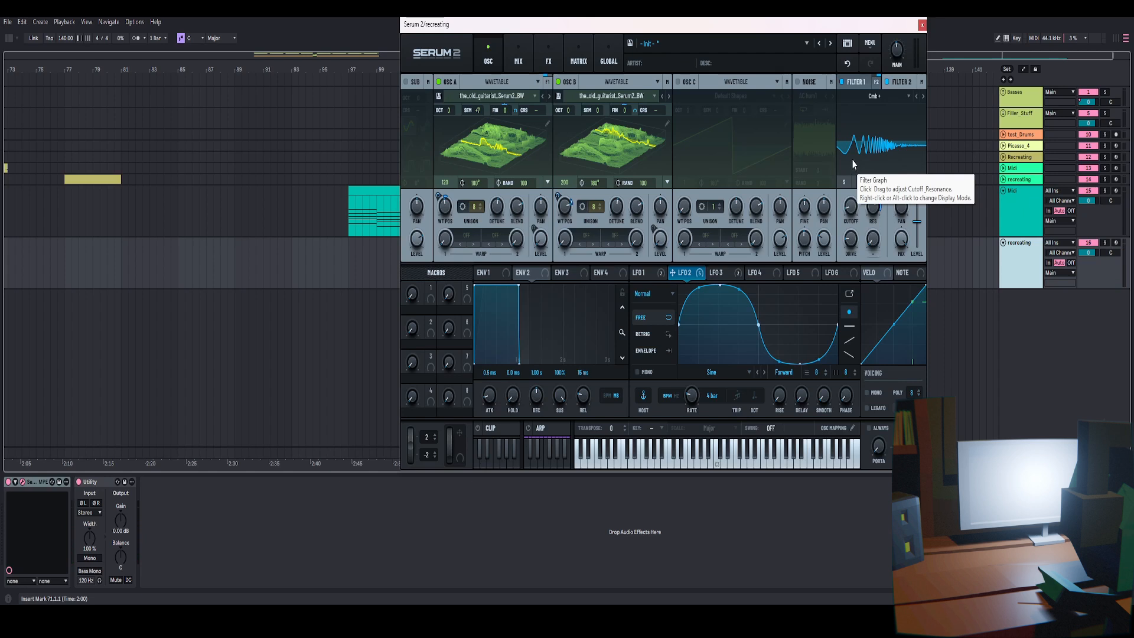
Step: Check the second filter's resonance and its LFO 2 modulation amount, and audition the recreated patch
left_click(875, 211)
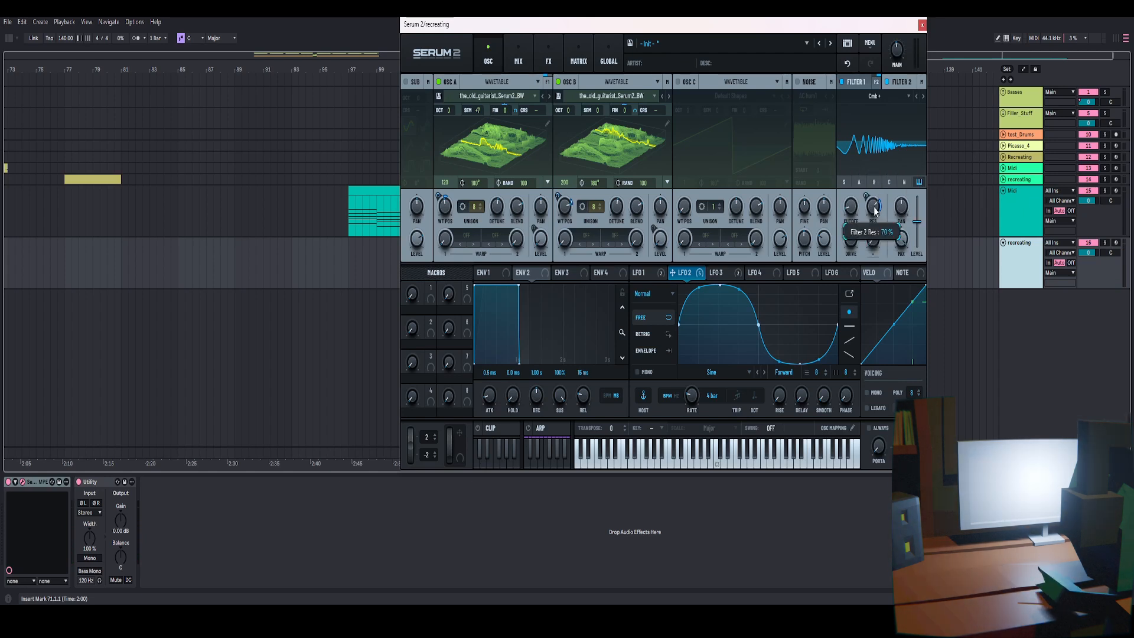
mouse_move(866, 197)
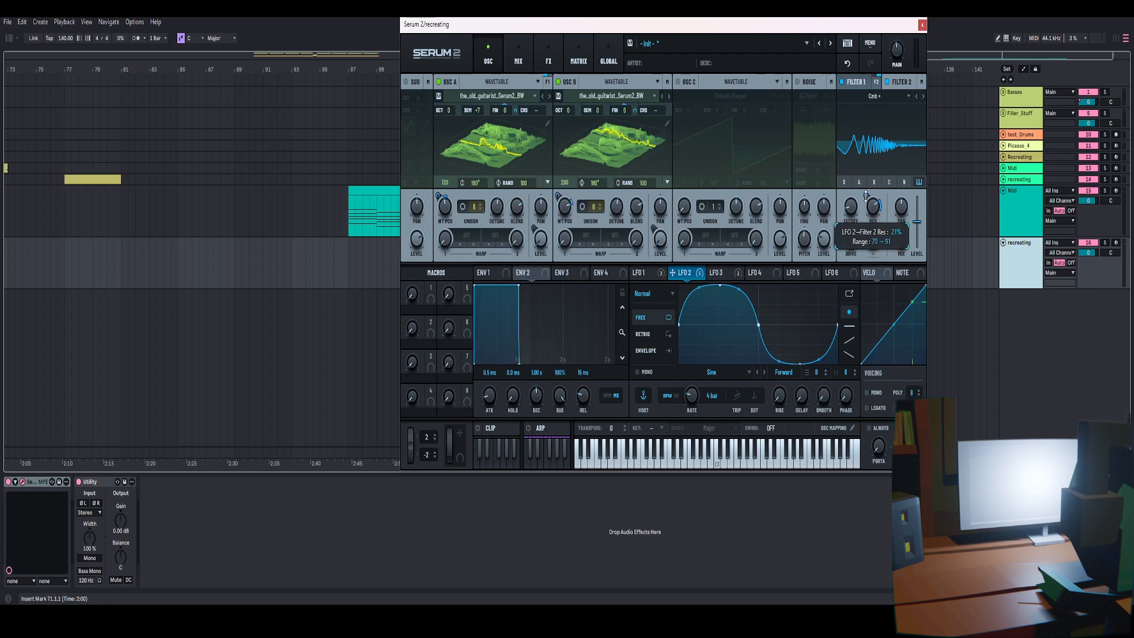
left_click_drag(824, 19, 815, 19)
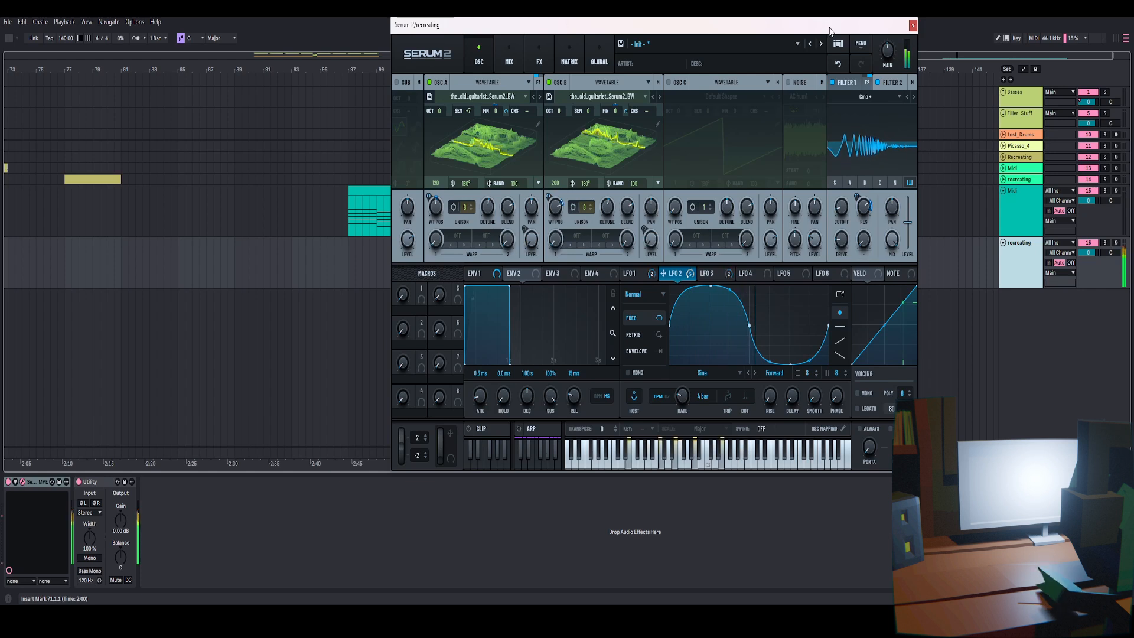
left_click_drag(815, 20, 774, 34)
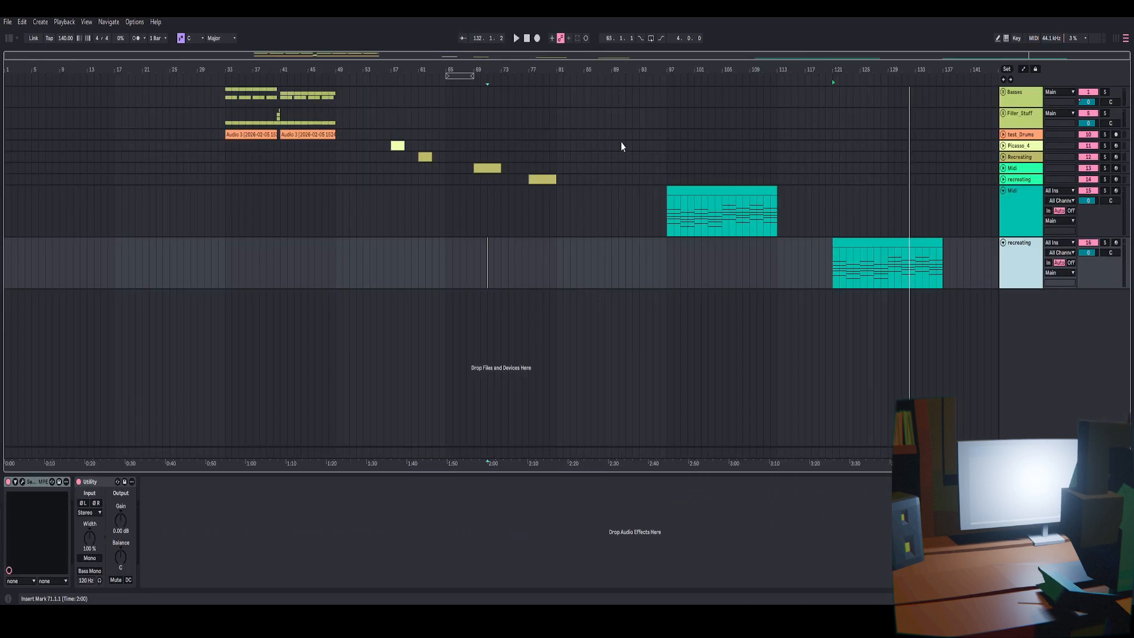
Step: Play back the Midi track's clip with its Serum 2 patch open and review its compressor and equalizer chain for comparison
mouse_move(665, 72)
left_mouse_down()
mouse_move(553, 91)
mouse_move(669, 132)
left_mouse_up()
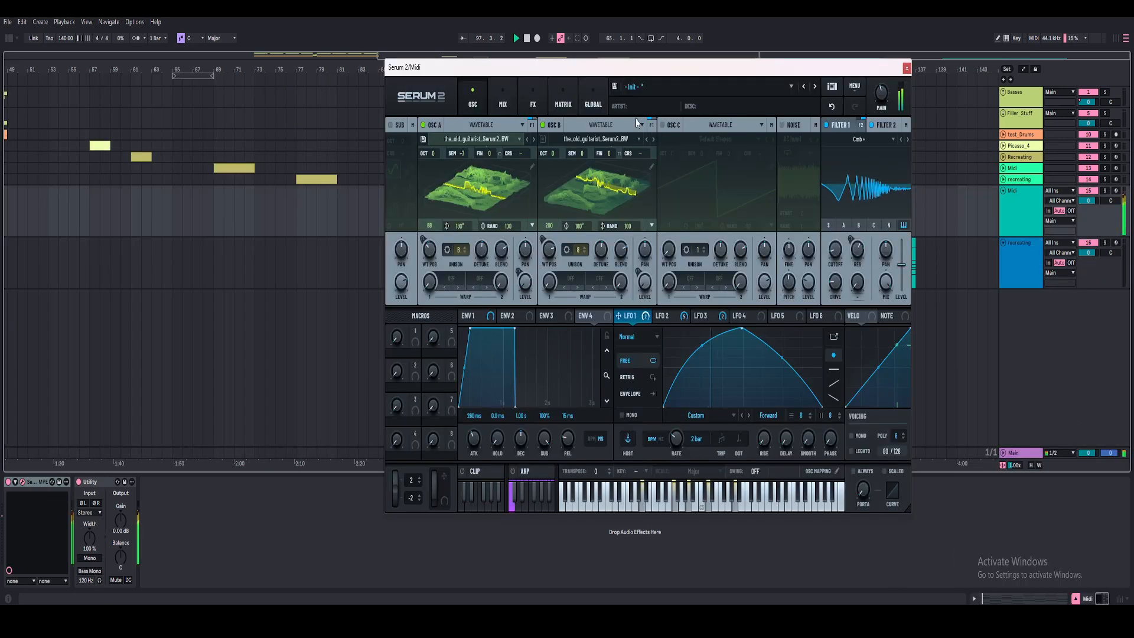
left_click_drag(669, 71, 642, 84)
left_click(502, 114)
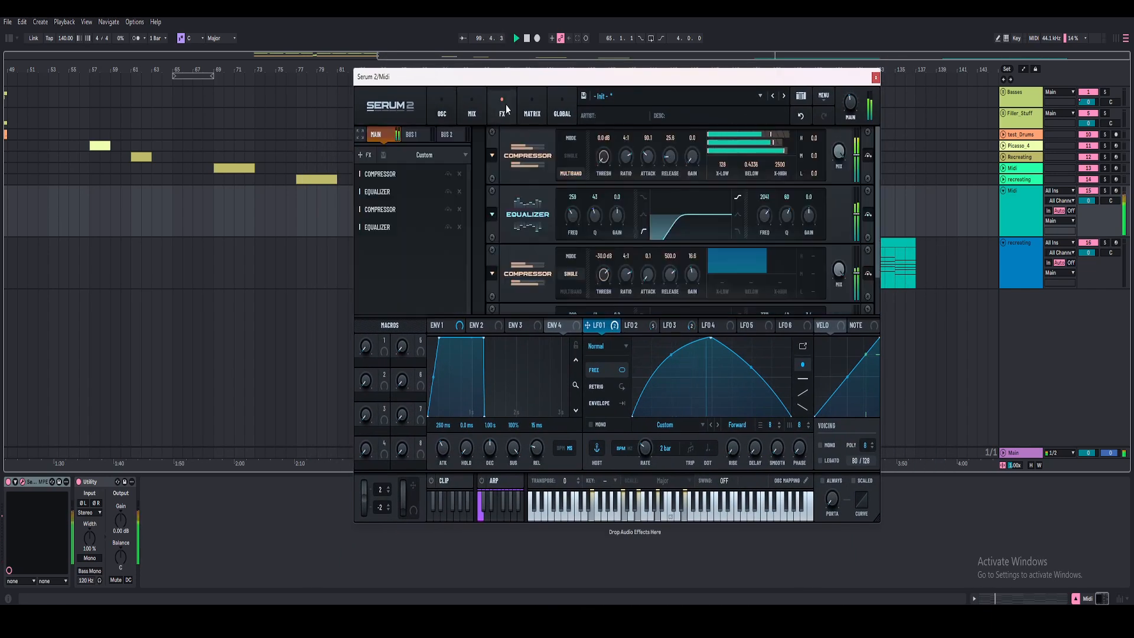
mouse_move(877, 166)
left_mouse_down()
mouse_move(878, 204)
mouse_move(884, 173)
left_mouse_up()
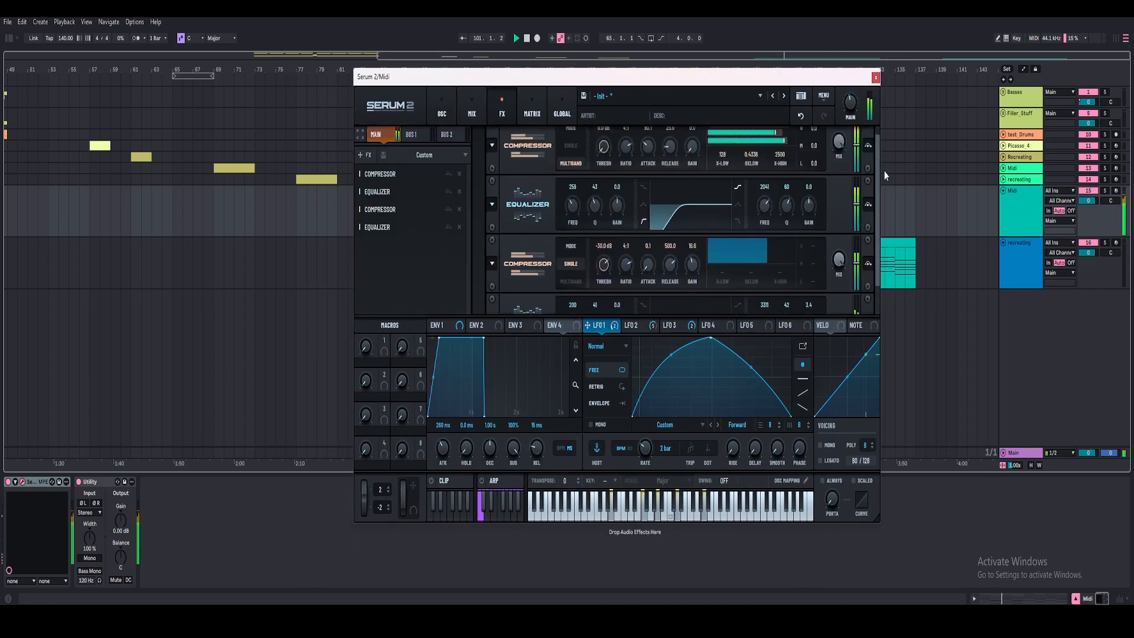